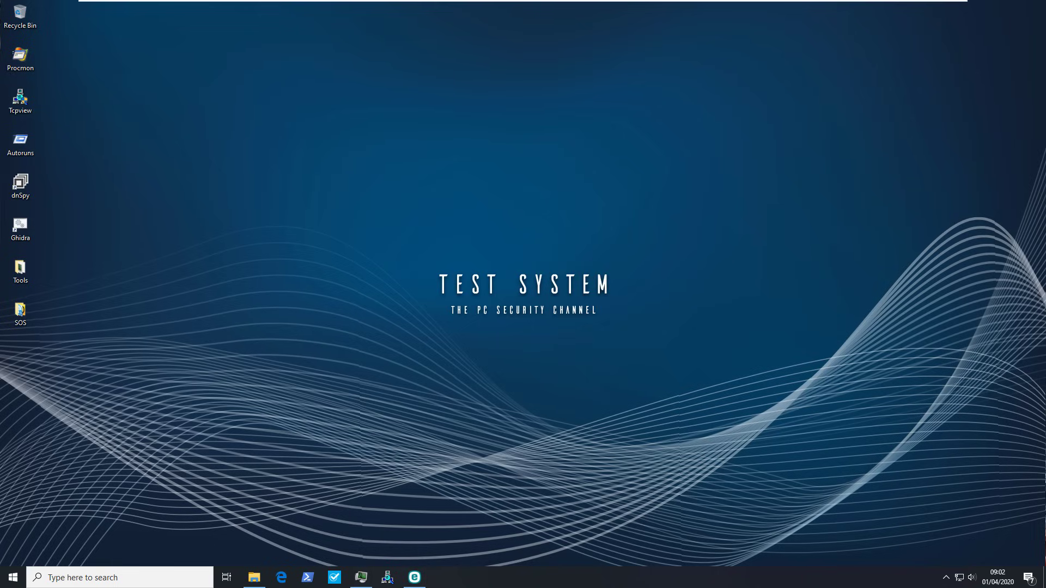
Move the Classified folder window up to the top centre of the screen.
drag(621, 587, 549, 55)
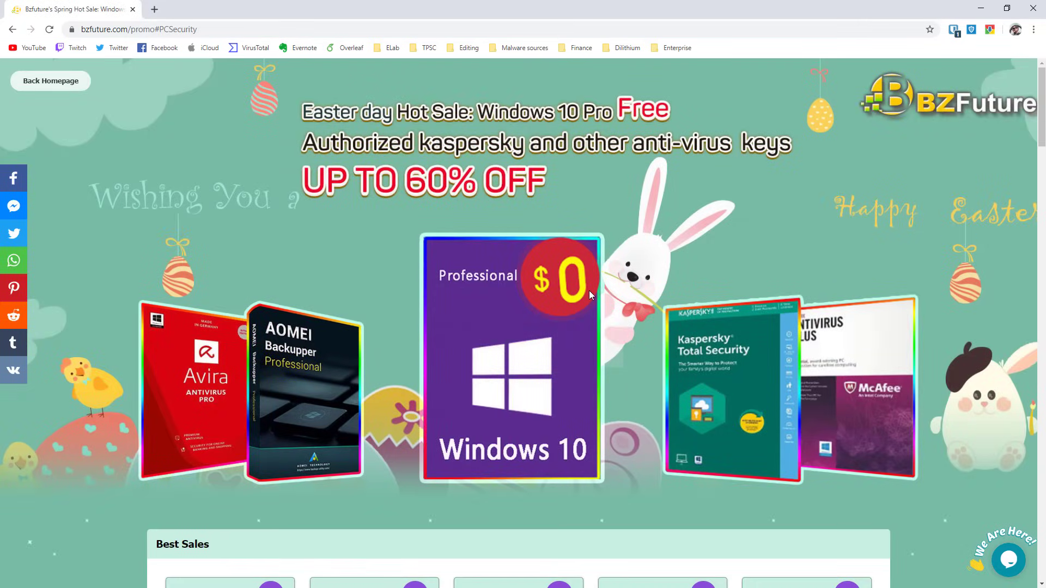
Order the ESET Internet Security 1 Device 1 Year key and pay for it via PayPal (USD 29.35).
scroll(648, 341, down, 10)
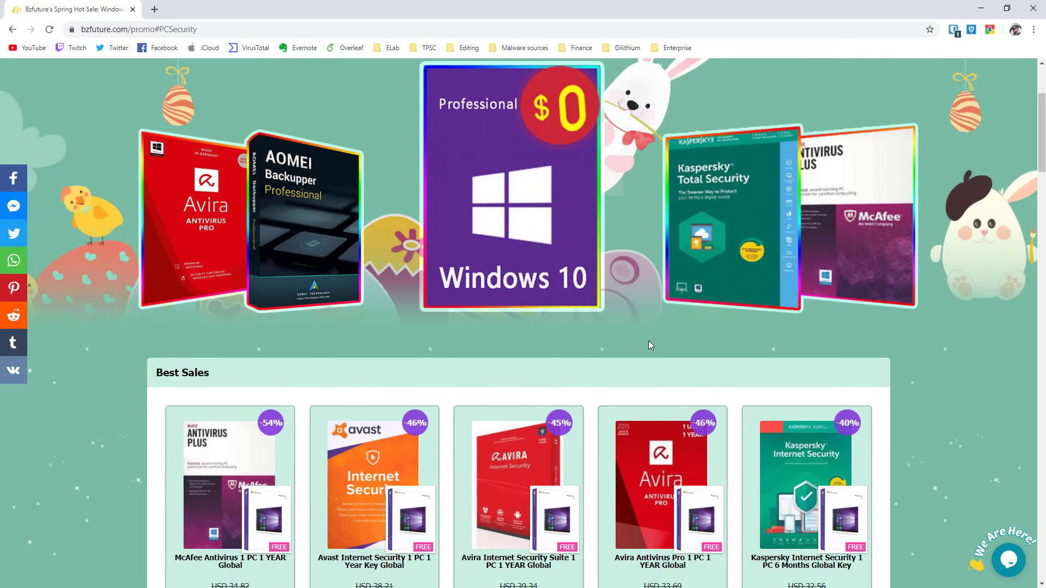
scroll(649, 346, down, 15)
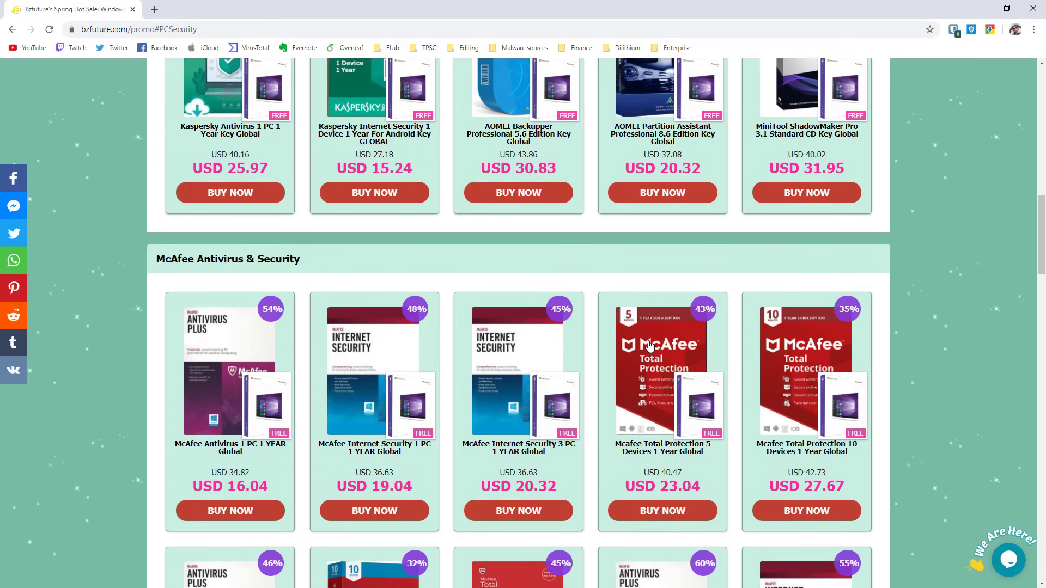
scroll(649, 345, down, 16)
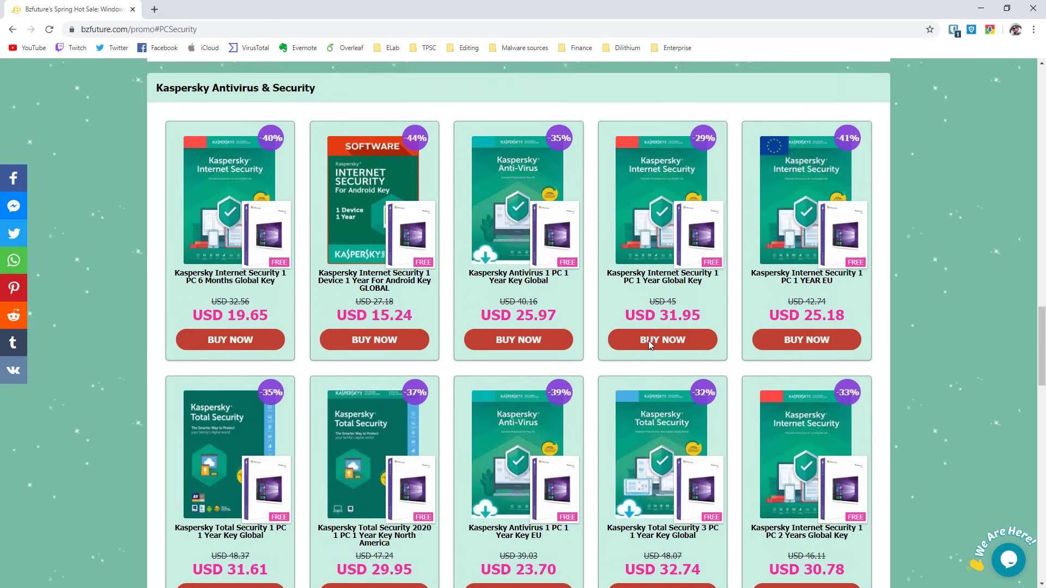
scroll(648, 341, down, 10)
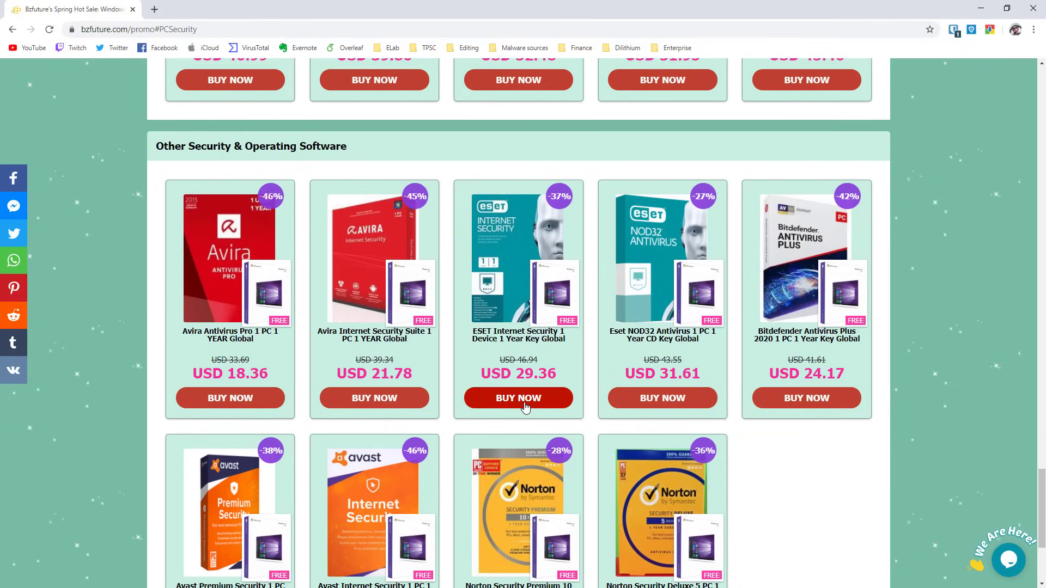
click(523, 403)
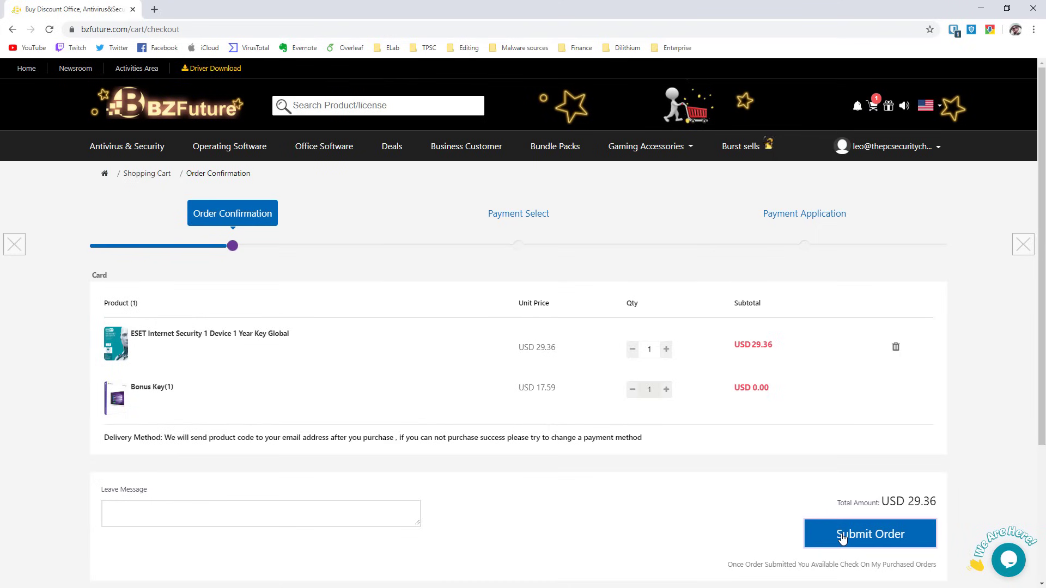
click(816, 533)
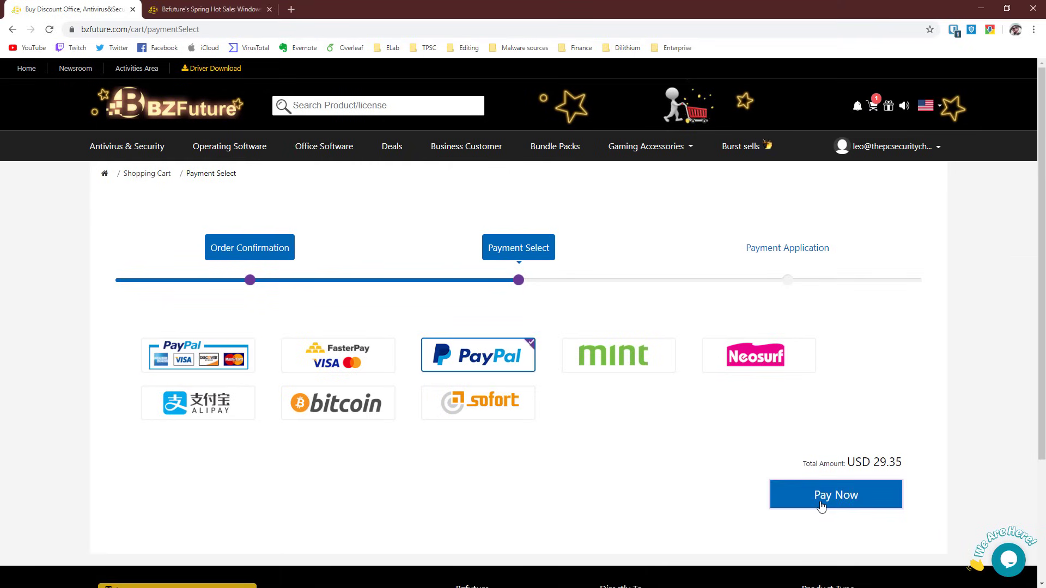
click(821, 505)
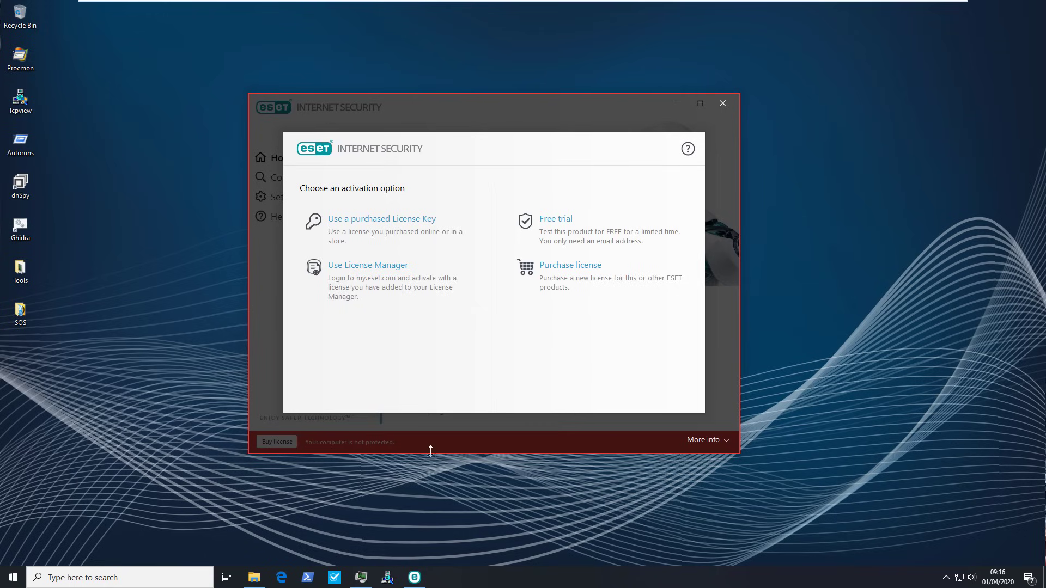
Activate ESET with the purchased license key, dismiss the success message and check Update status.
click(391, 222)
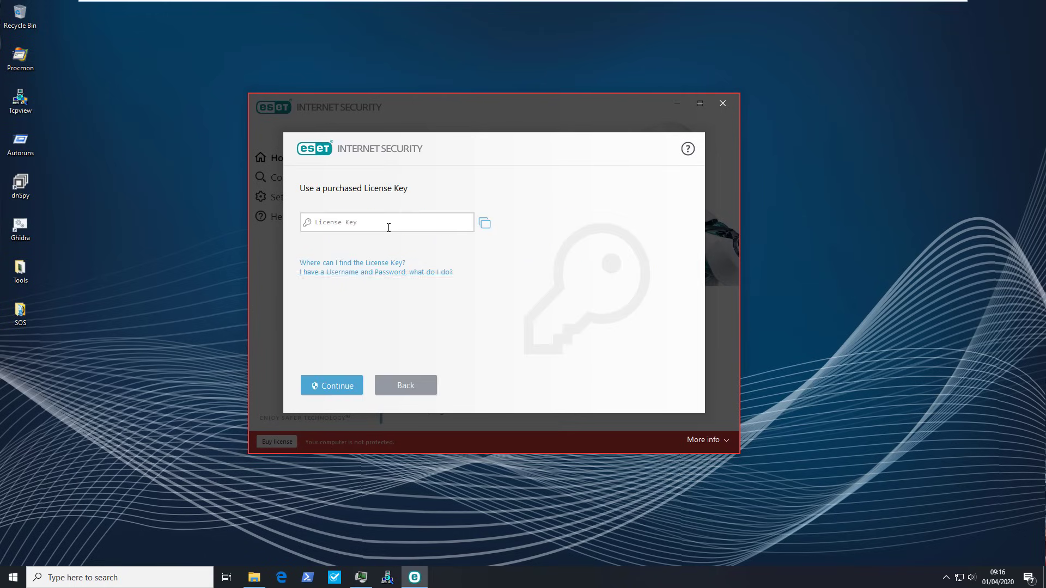
click(388, 227)
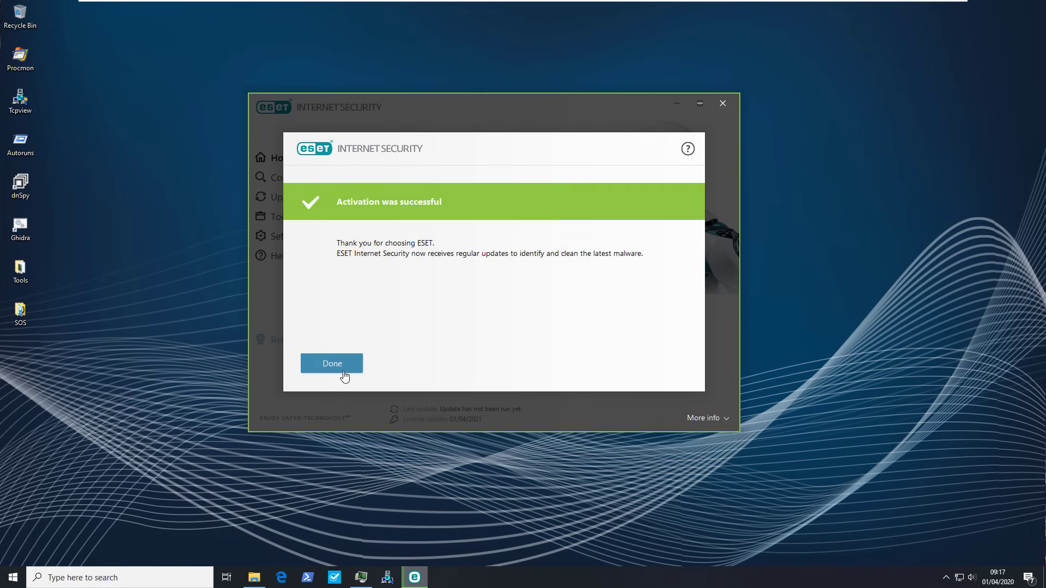
click(344, 370)
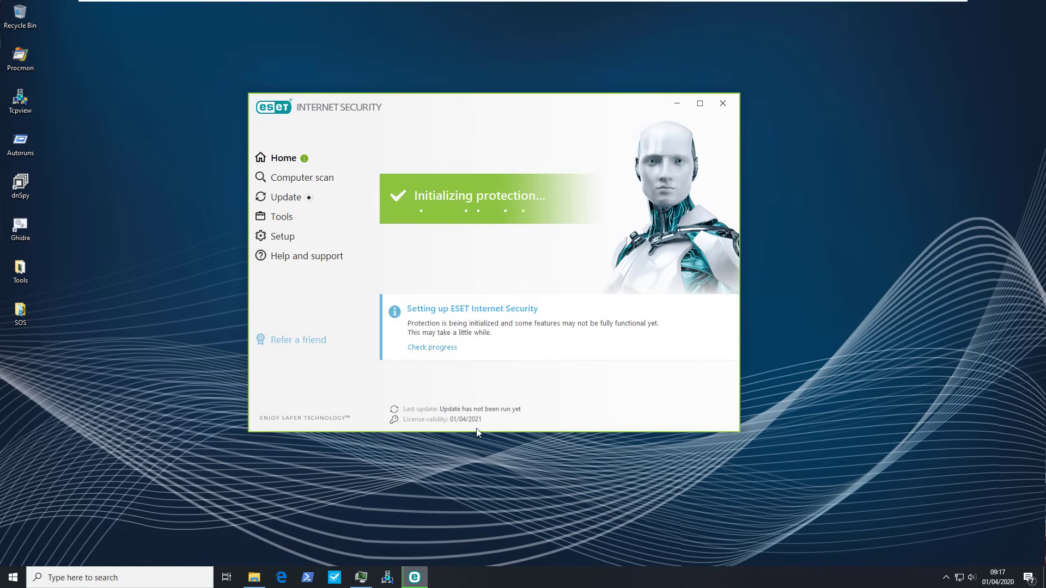
click(291, 197)
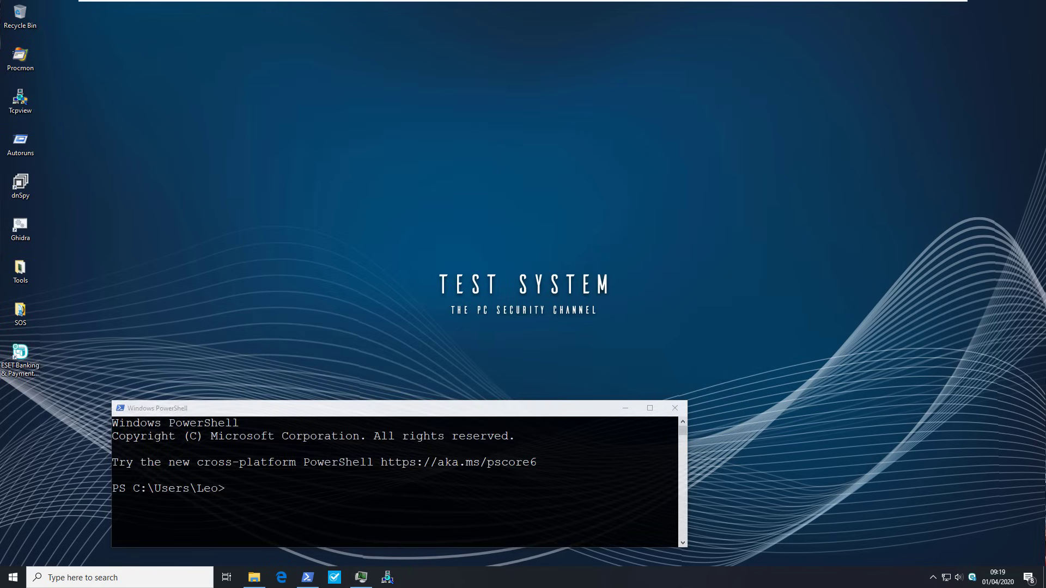
Close the ESET main window and switch PowerShell into the Z:\Shared folder.
double_click(972, 577)
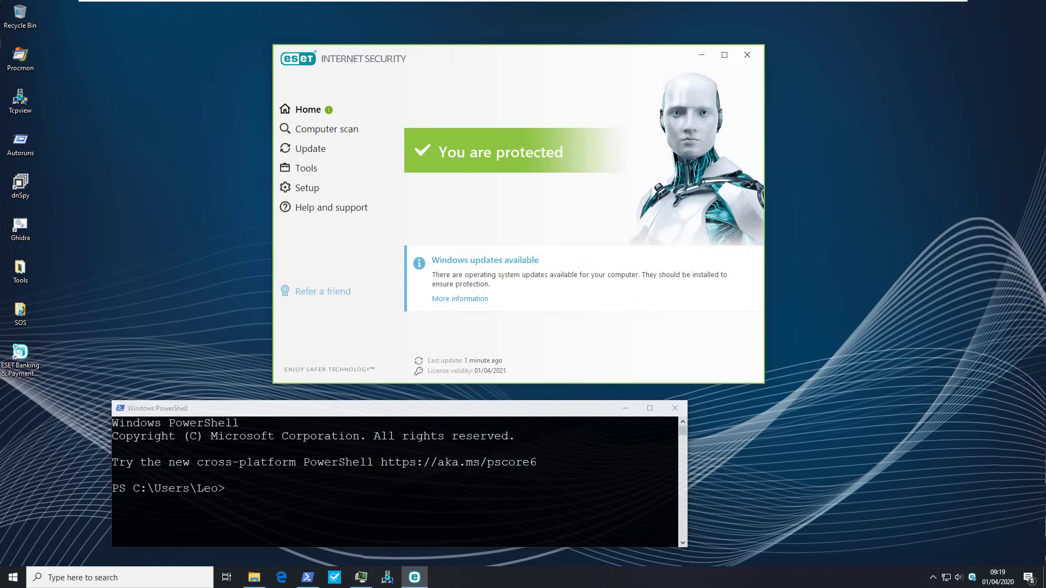
click(746, 55)
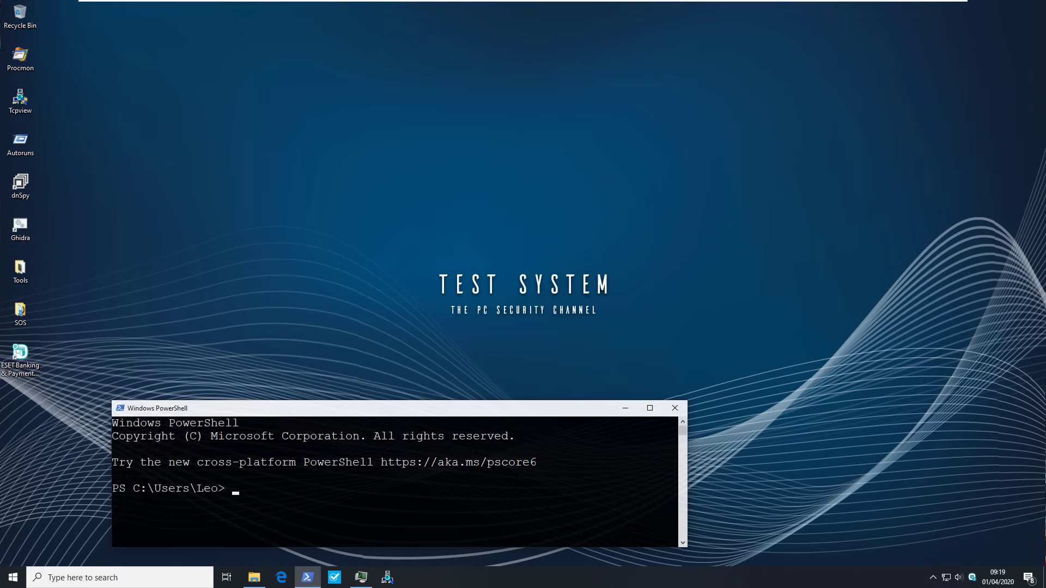
text(cd Z:/Shared)
key(Return)
Run python malex.py and answer yes to the real-time protection prompt.
text(python malex.py)
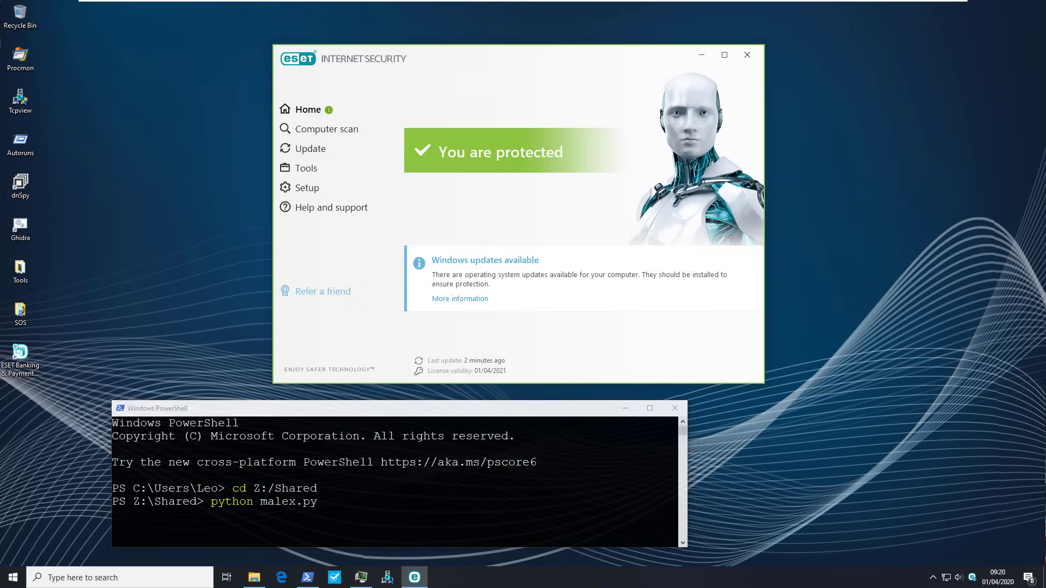
key(alt+Tab)
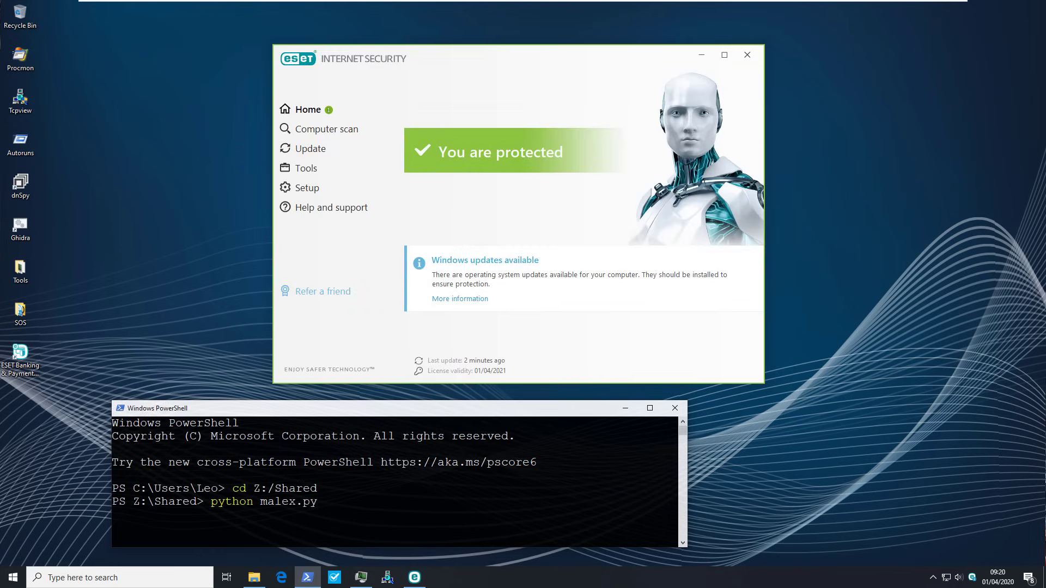
text(yes)
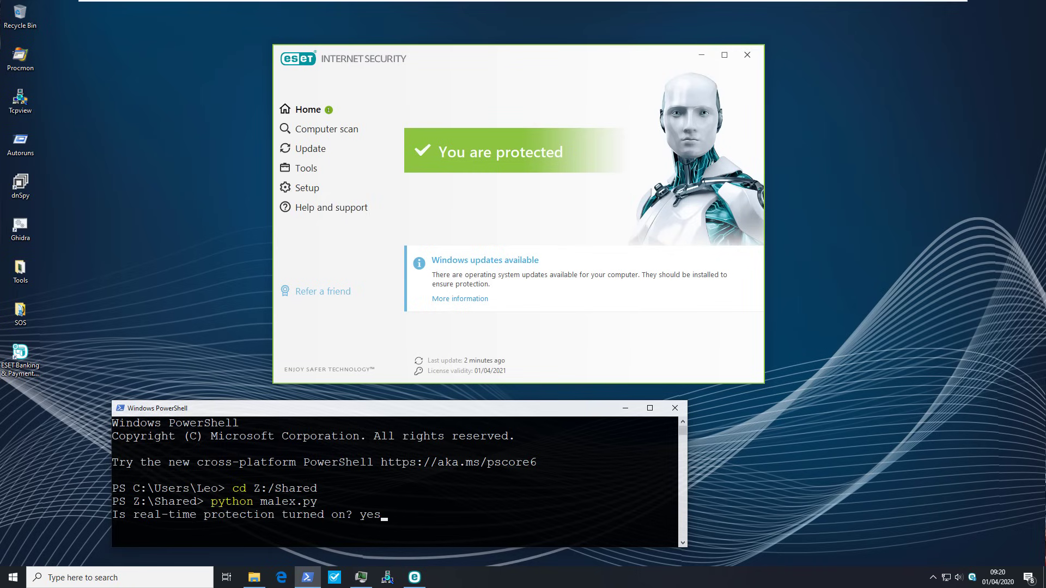
key(Return)
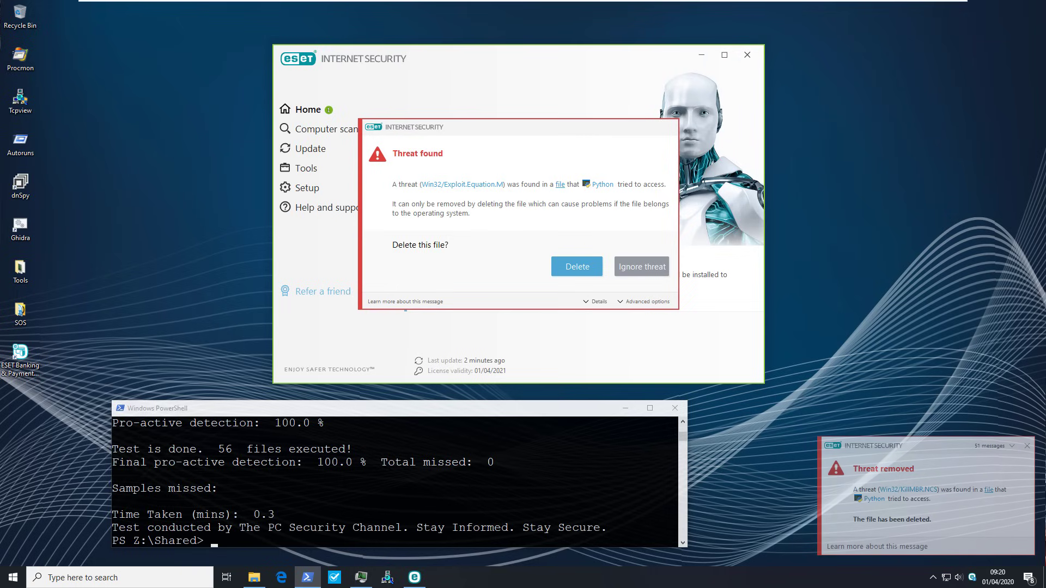
Choose Ignore threat on the Threat found dialog to let the flagged file through.
click(642, 267)
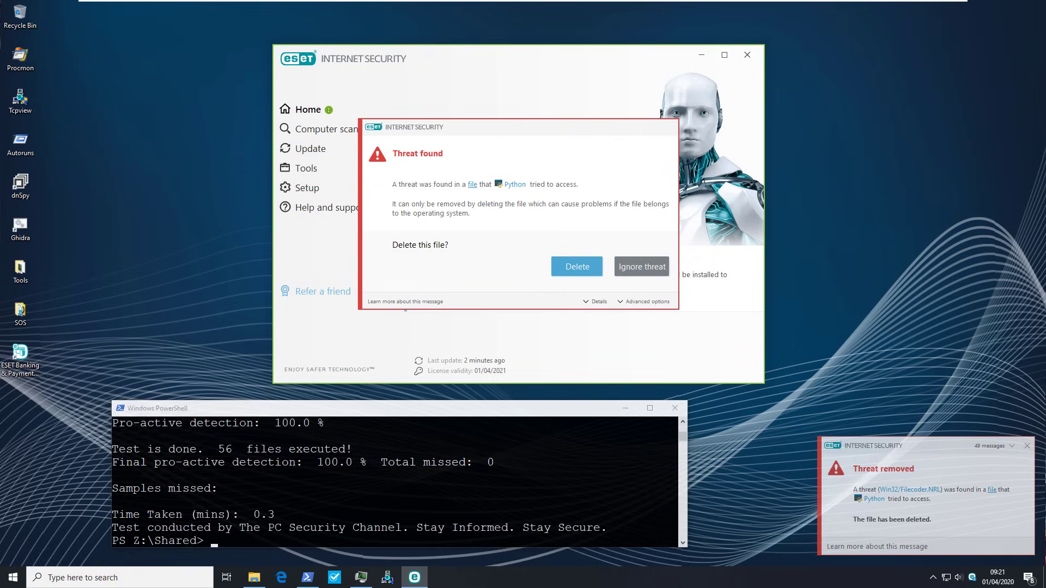
Move the ESET window and threat prompt aside, then go to Setup > Computer protection.
drag(570, 57, 835, 61)
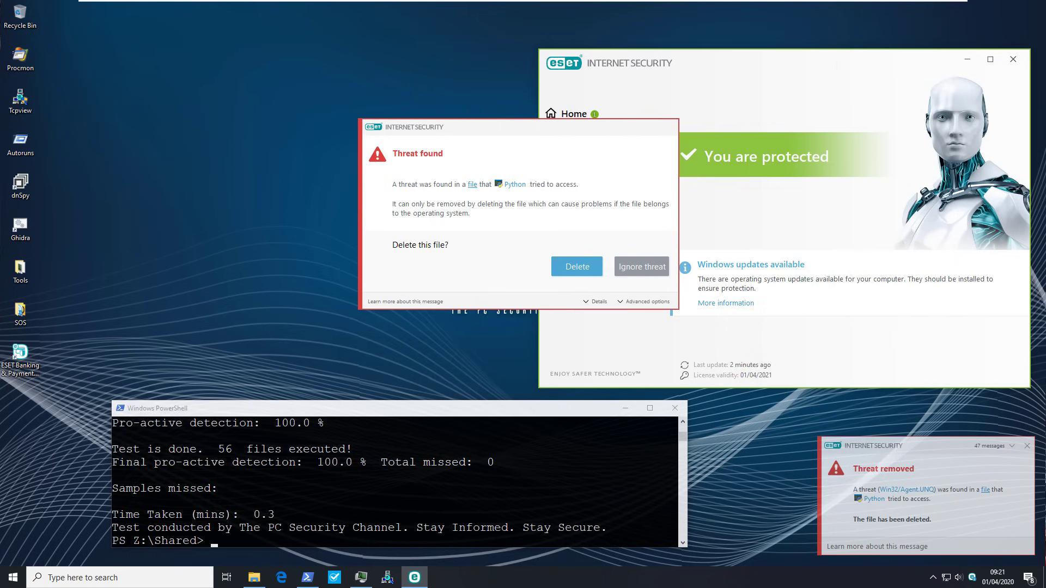
drag(523, 127, 244, 125)
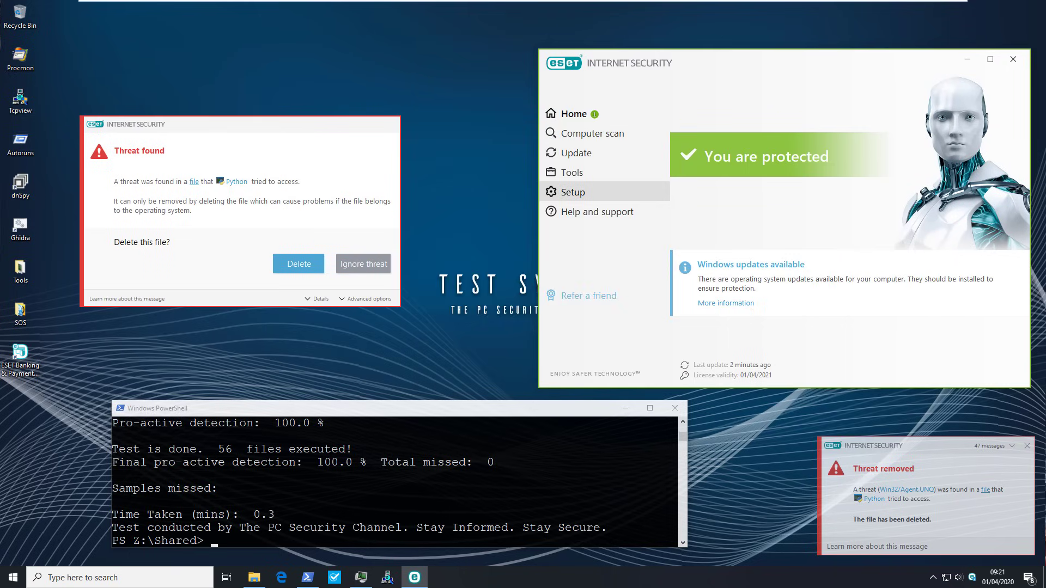
click(573, 193)
click(753, 128)
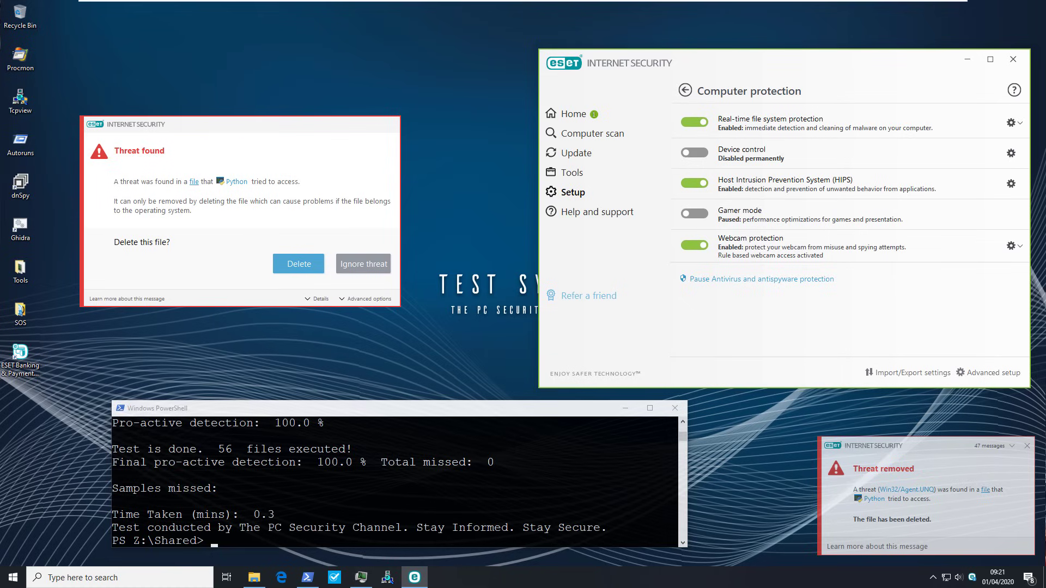
Switch off Real-time file system protection, confirm pausing it, and apply.
click(694, 124)
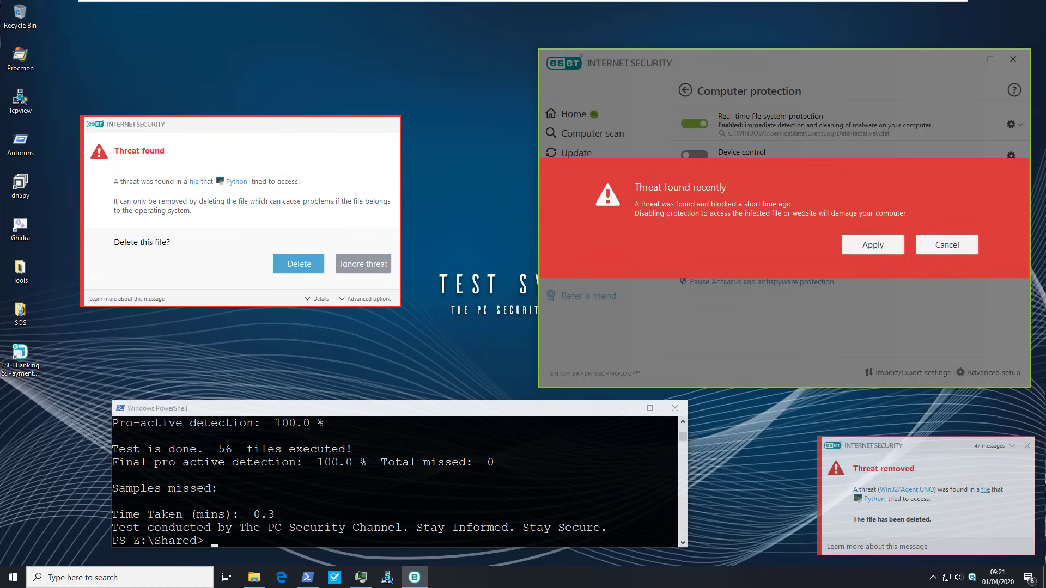
click(873, 244)
click(873, 244)
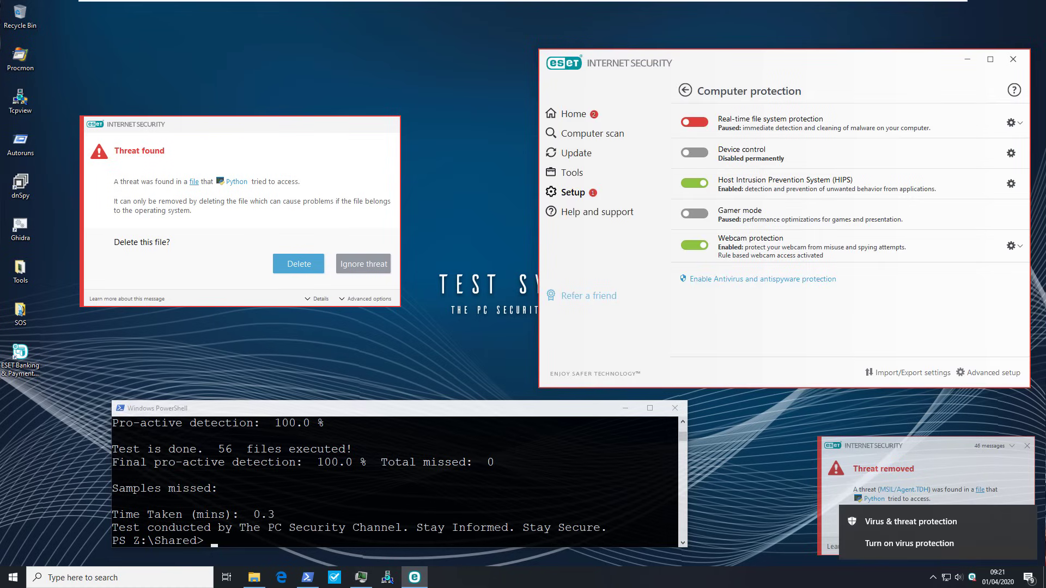
click(1011, 184)
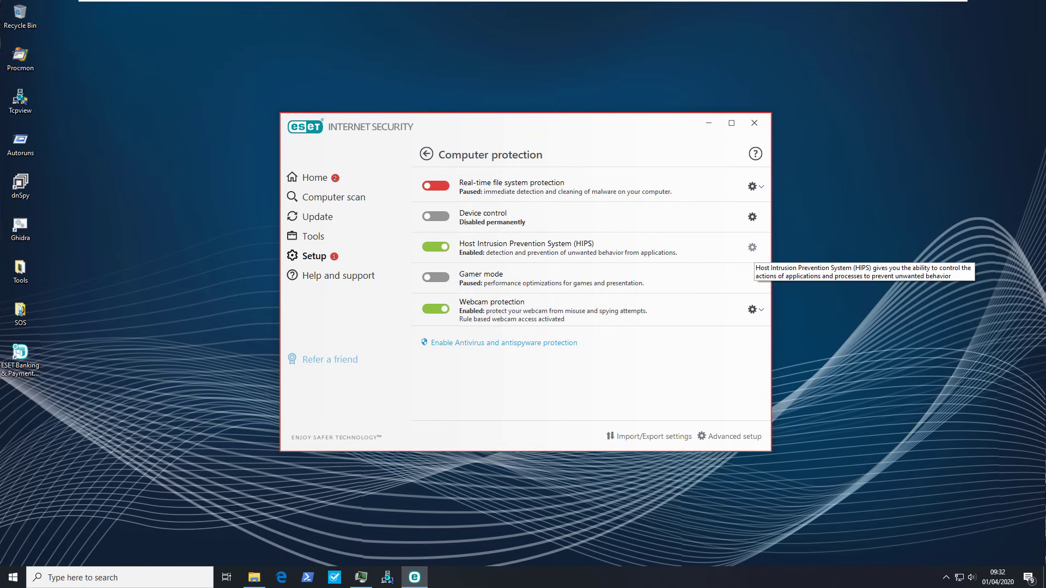
Open HIPS advanced setup and scroll to Ransomware Shield and Automatic filtering mode.
click(752, 247)
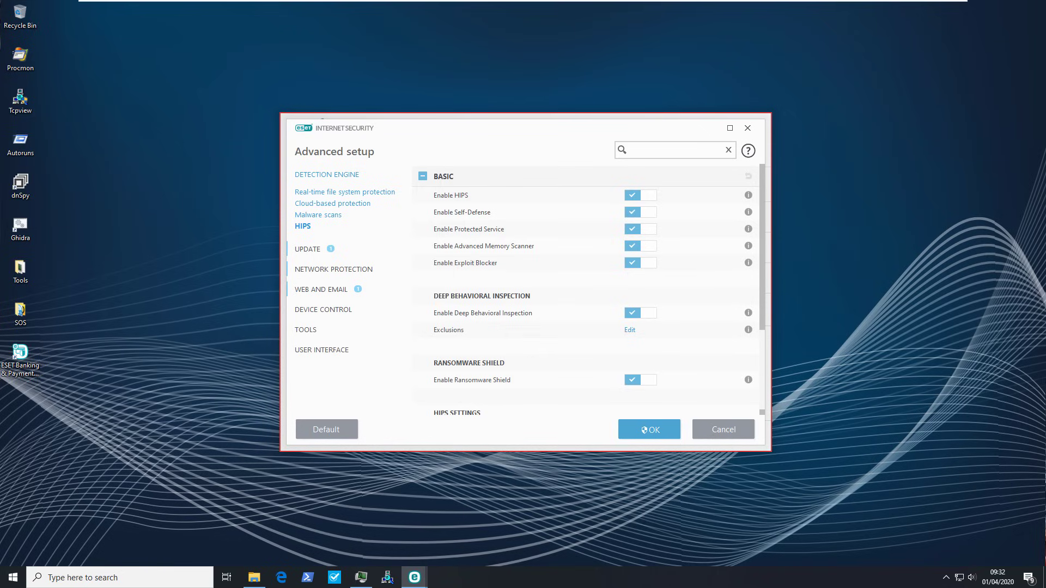
scroll(588, 291, down, 4)
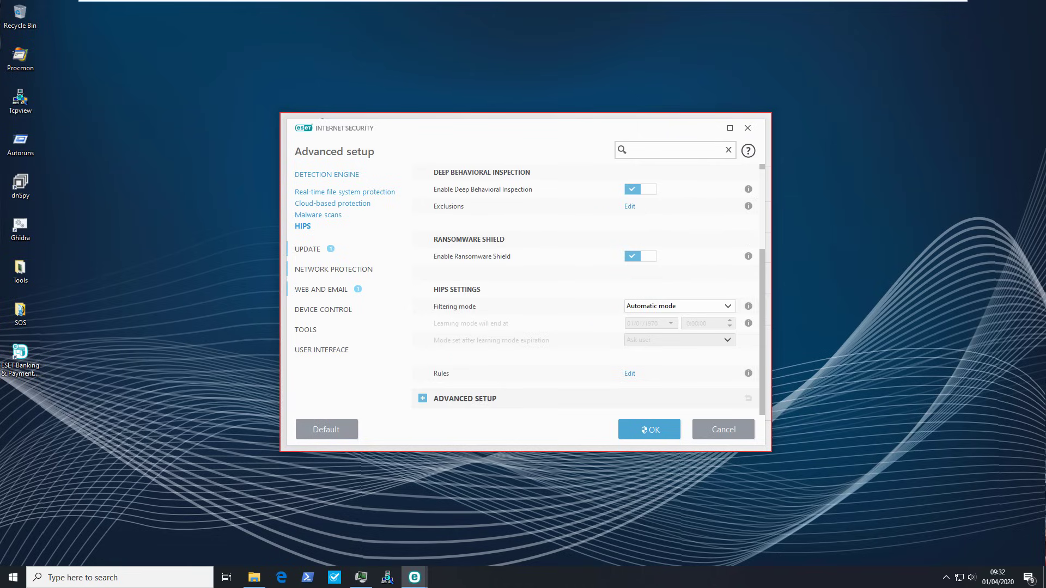
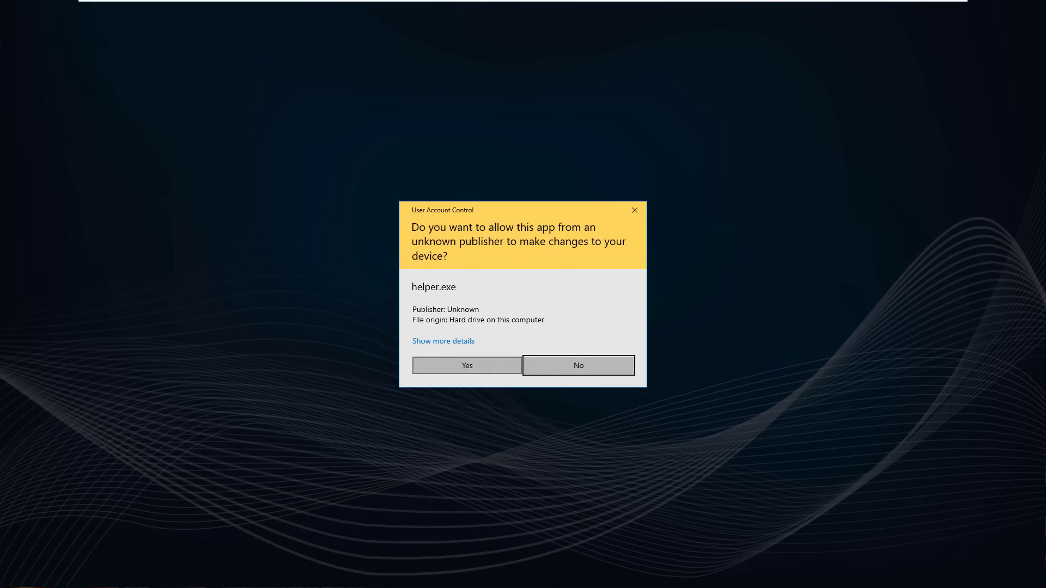
Allow the helper.exe permission prompt, bring up the Test System 2 folder, and move the installer window aside.
key(Return)
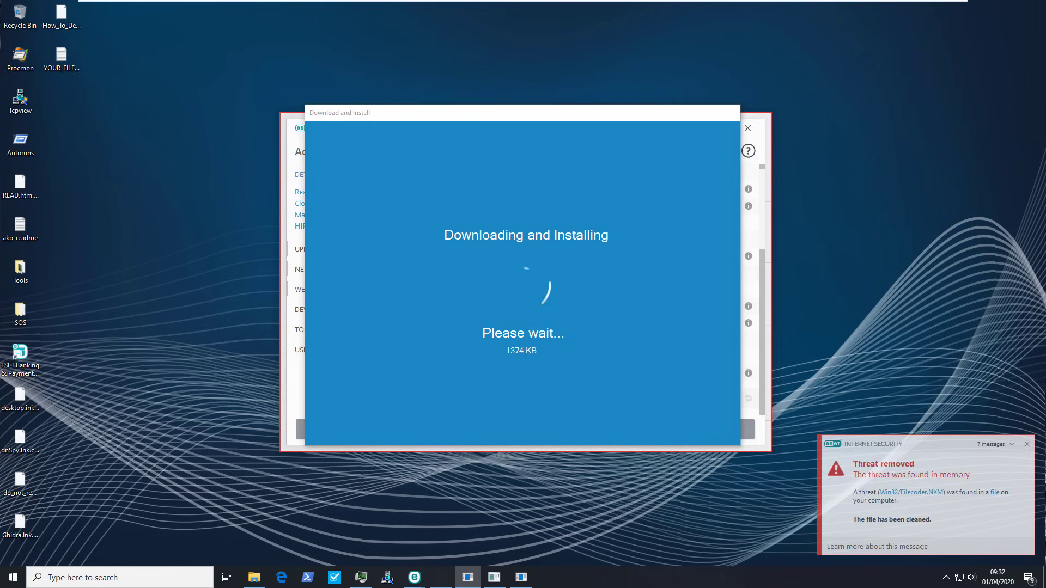
click(255, 578)
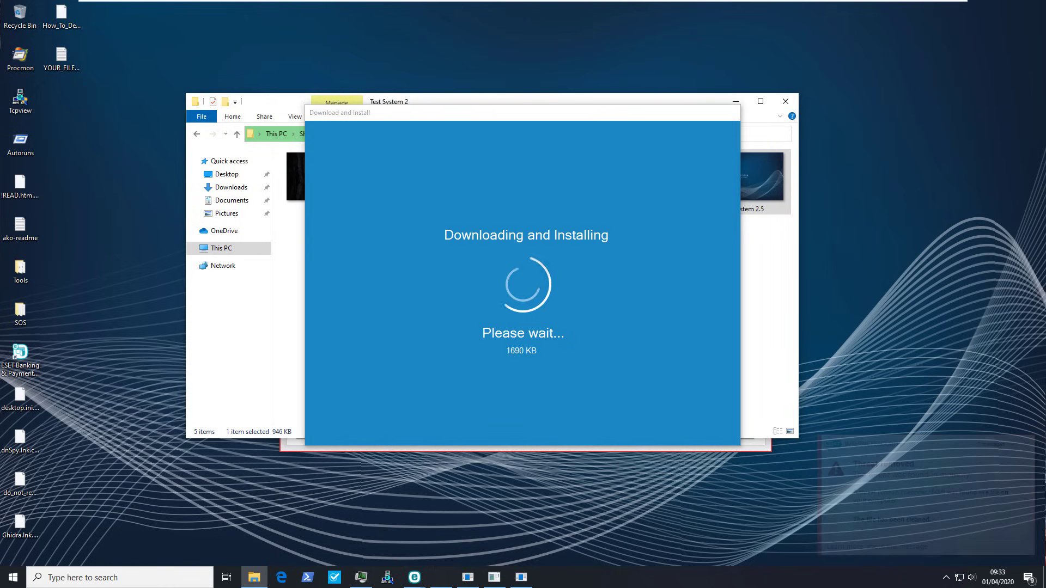
drag(470, 115, 838, 169)
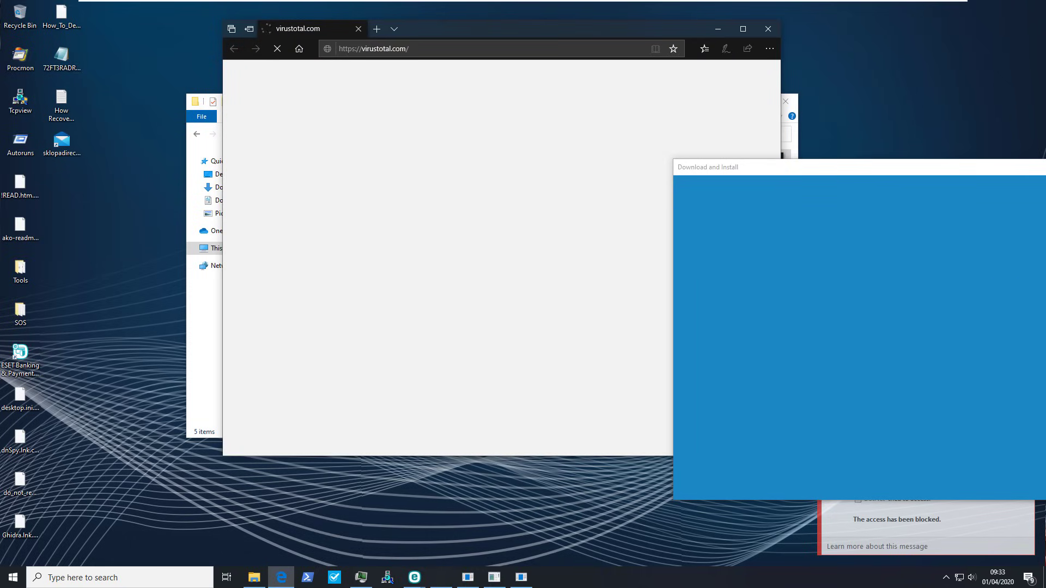
Inspect the encrypted Test System 2 folder under the host's Shared folder, then open MalexLog.txt.
click(646, 297)
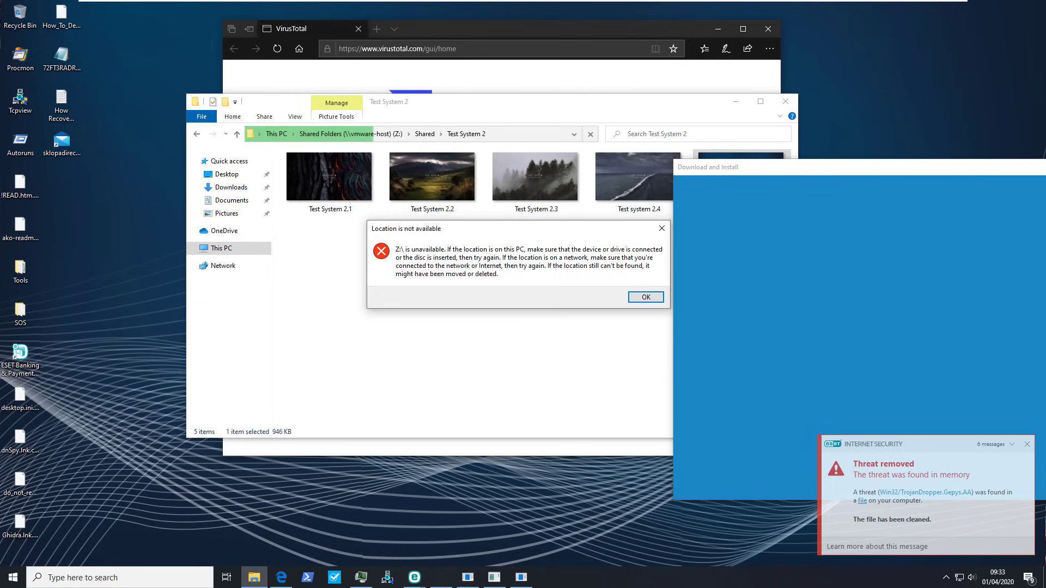
mouse_move(281, 577)
key(alt+Tab)
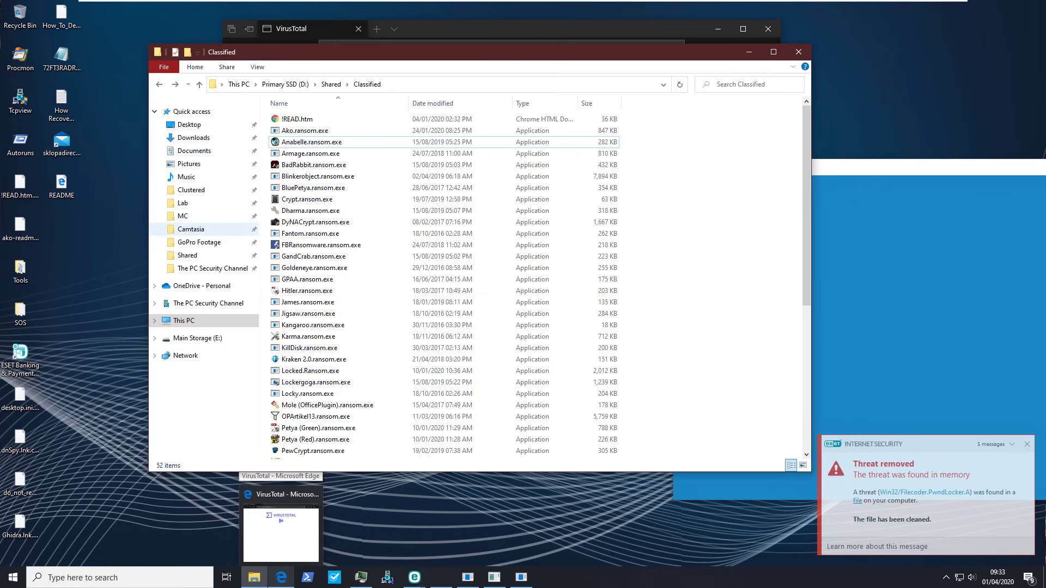
click(187, 256)
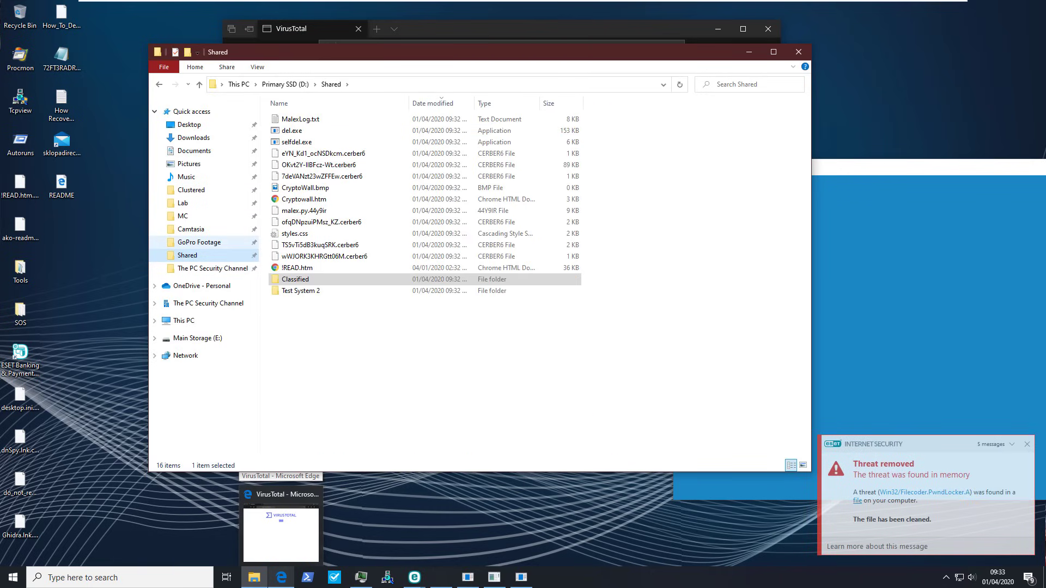
double_click(301, 290)
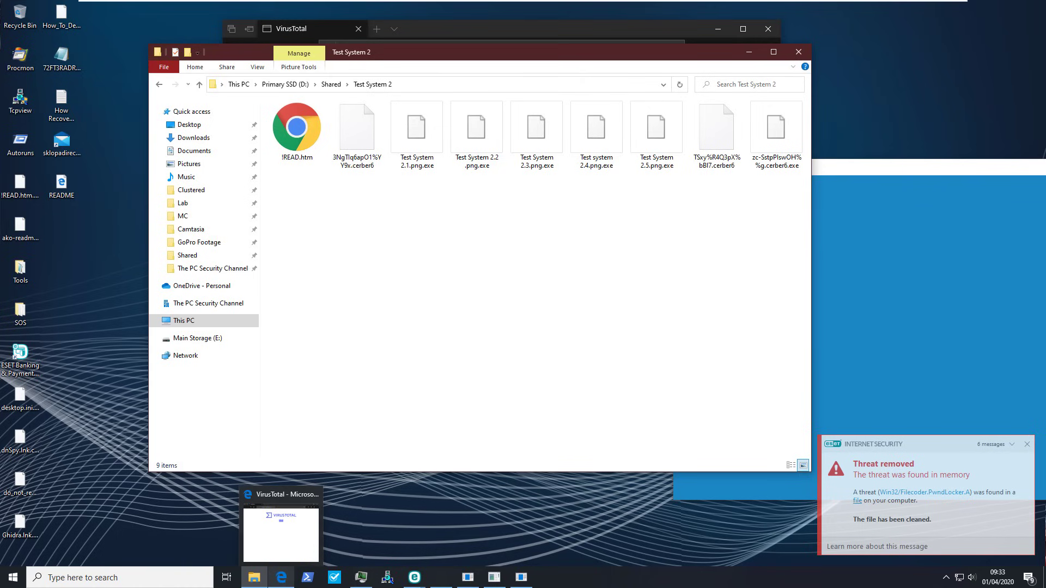
click(159, 85)
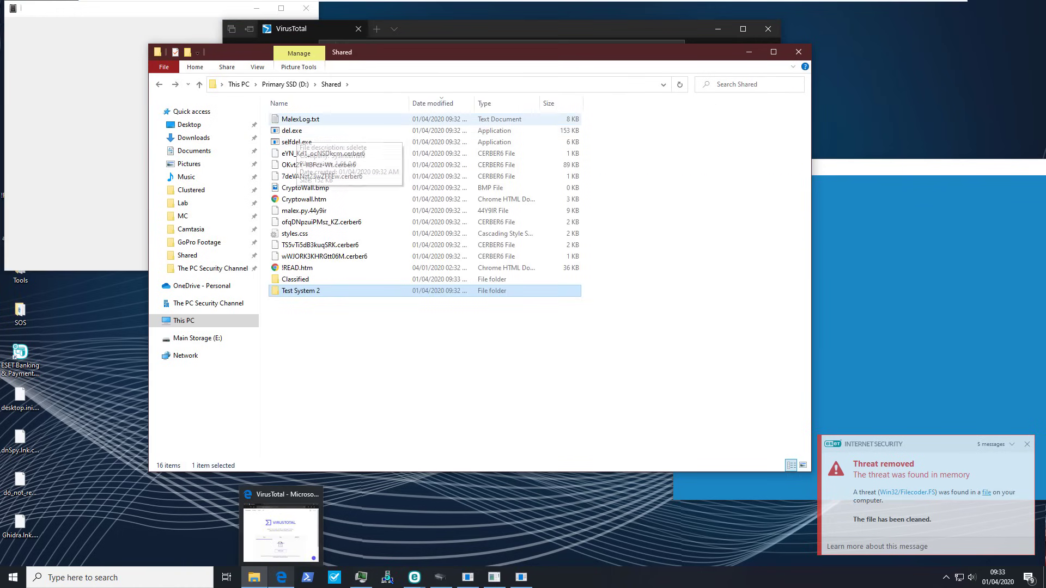
double_click(300, 119)
Read the log's final result: 41.07% detection with 33 samples missed.
scroll(575, 305, down, 20)
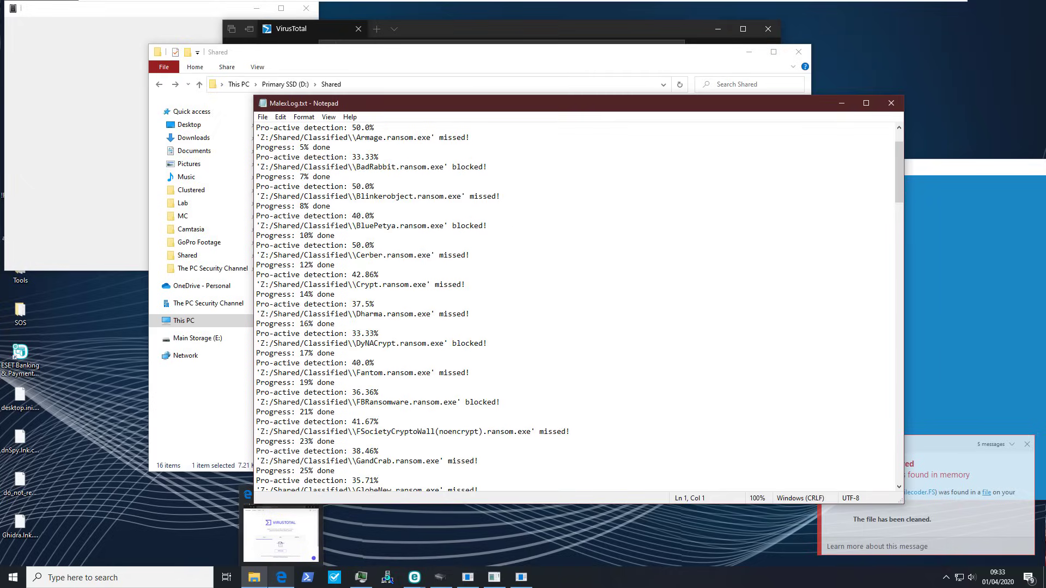
scroll(575, 305, down, 20)
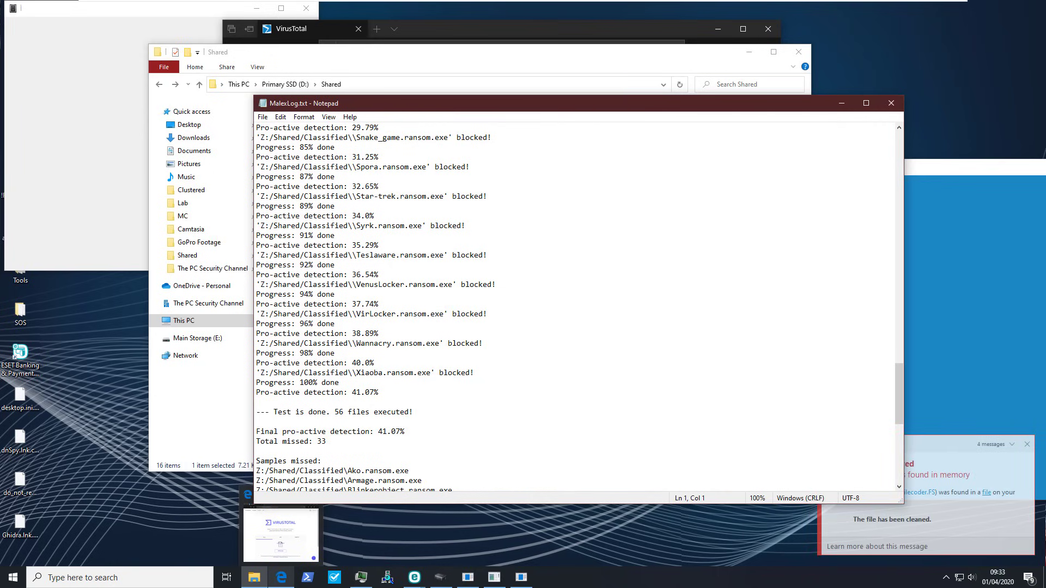
scroll(575, 305, down, 12)
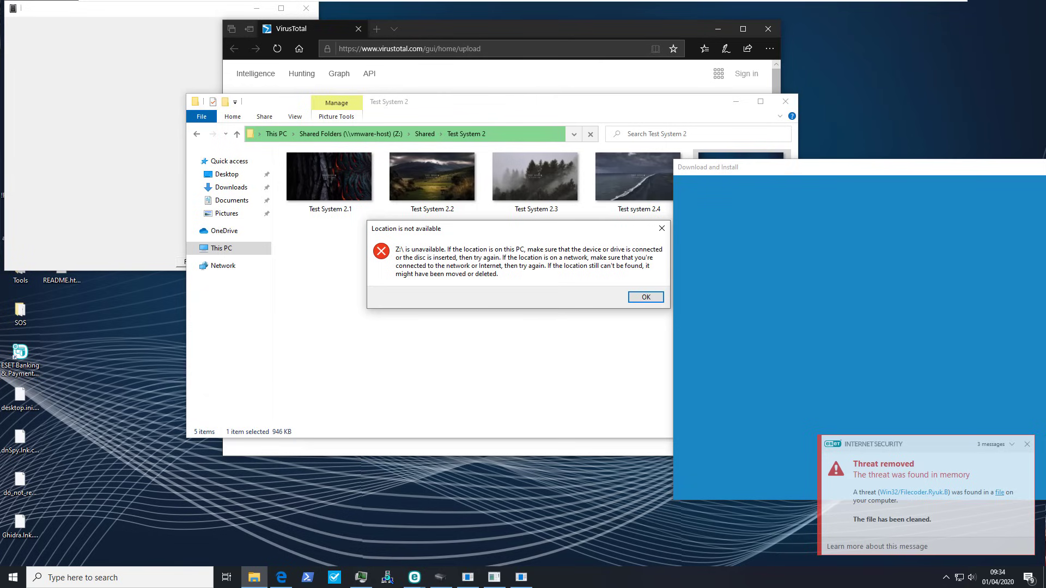
Restore the VM to its ESET snapshot and bring up ESET's Setup page.
click(222, 7)
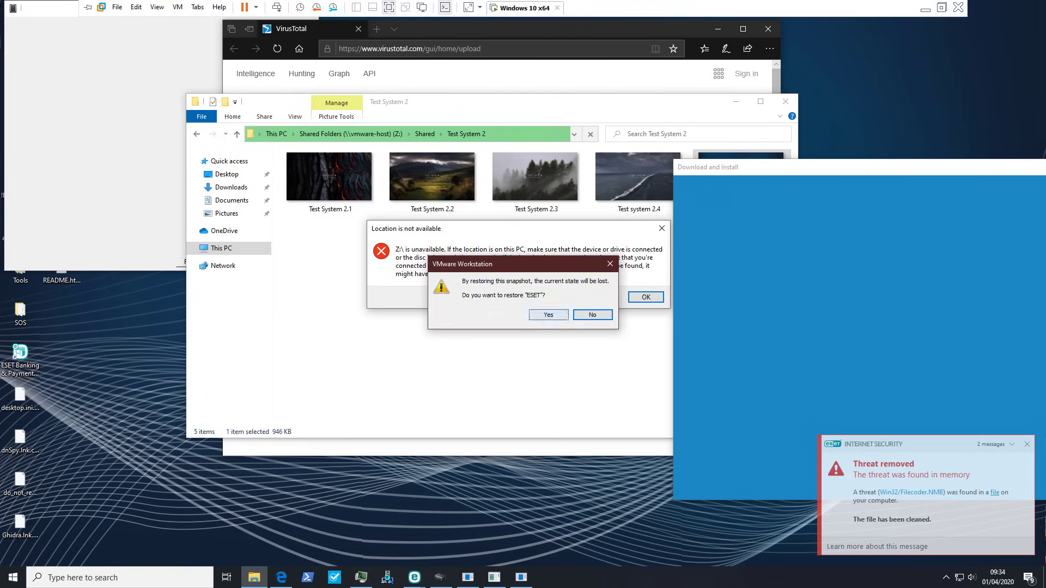
click(549, 315)
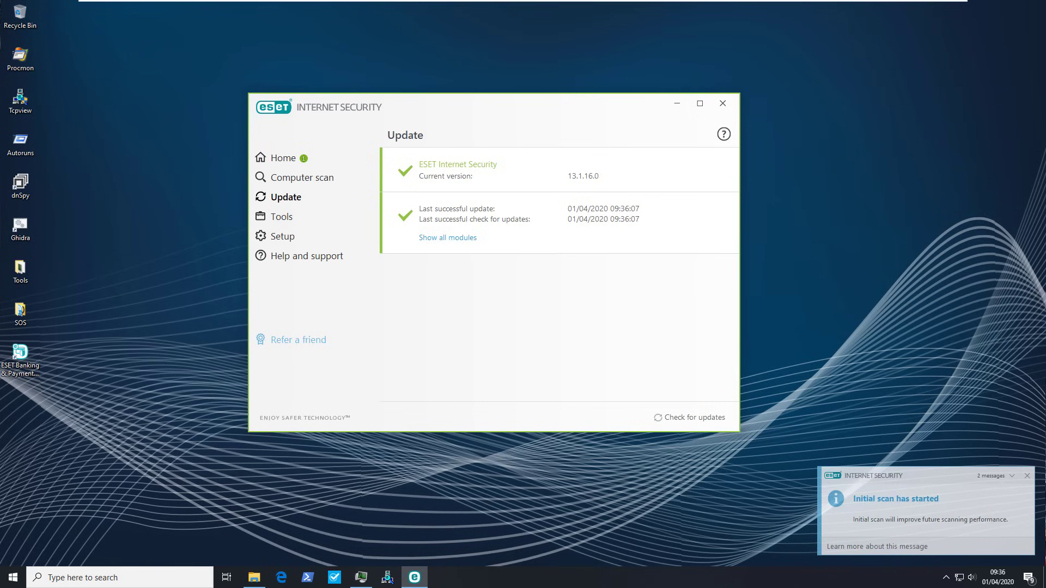
click(282, 236)
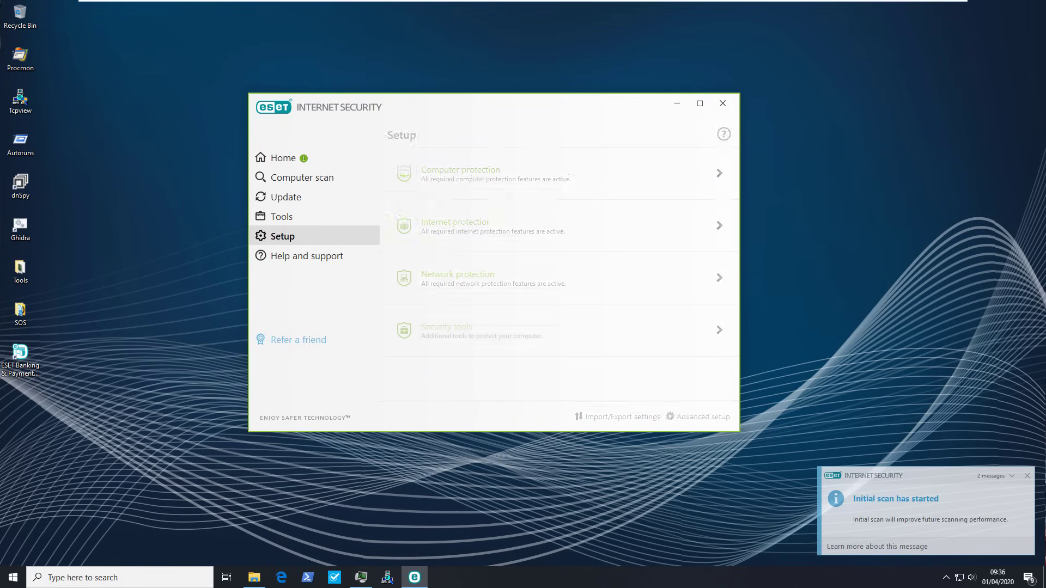
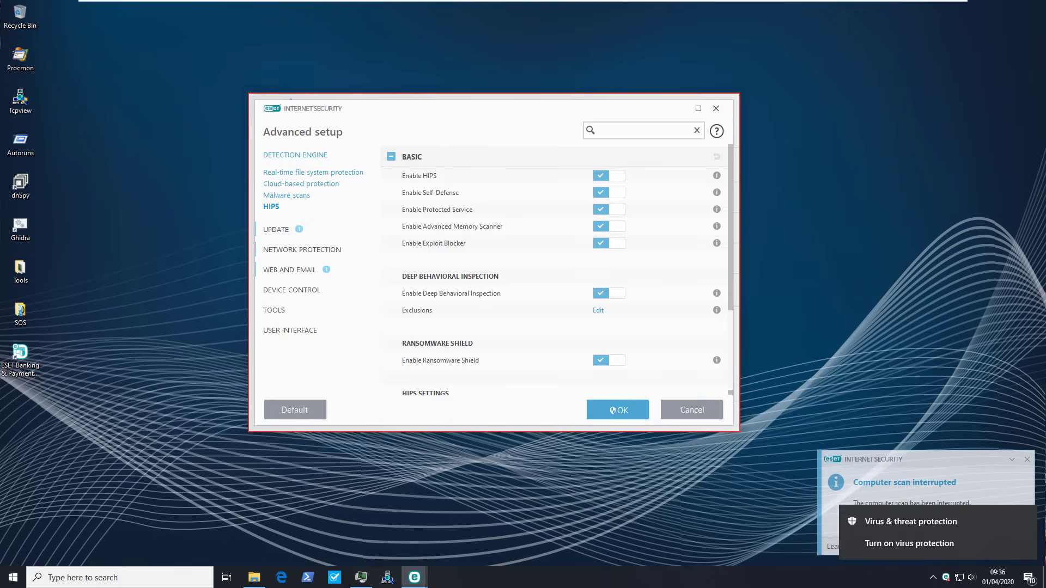
Try the HIPS filtering modes Smart mode and Policy-based mode, and briefly view the HIPS rules.
scroll(648, 306, down, 3)
click(648, 307)
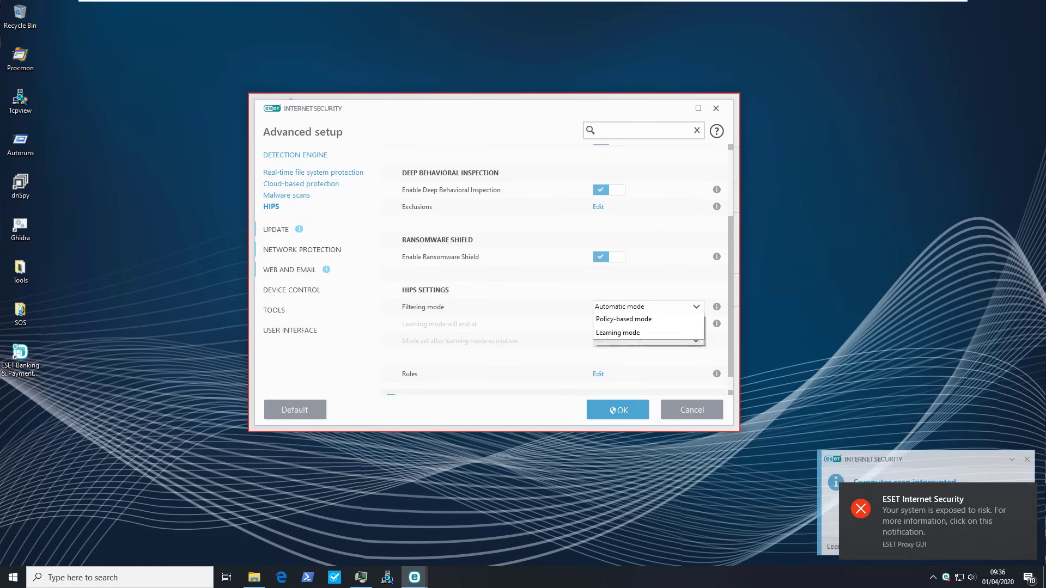
click(621, 334)
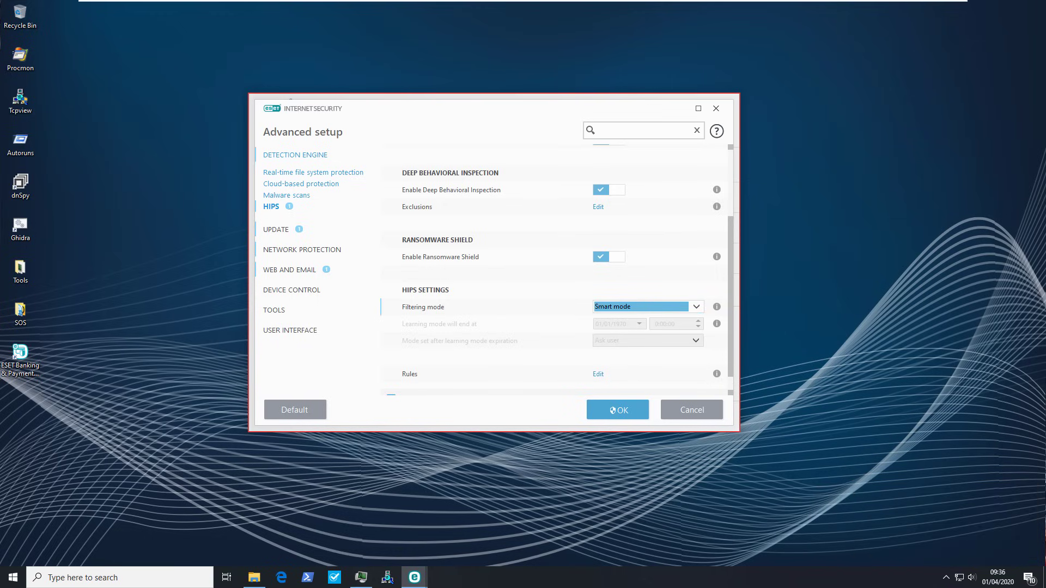
click(648, 306)
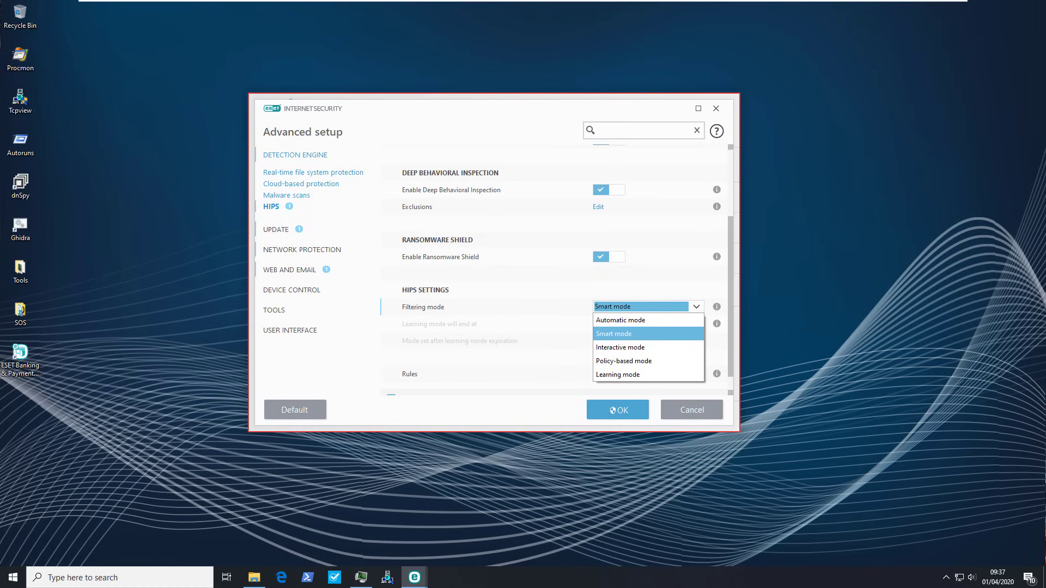
click(624, 361)
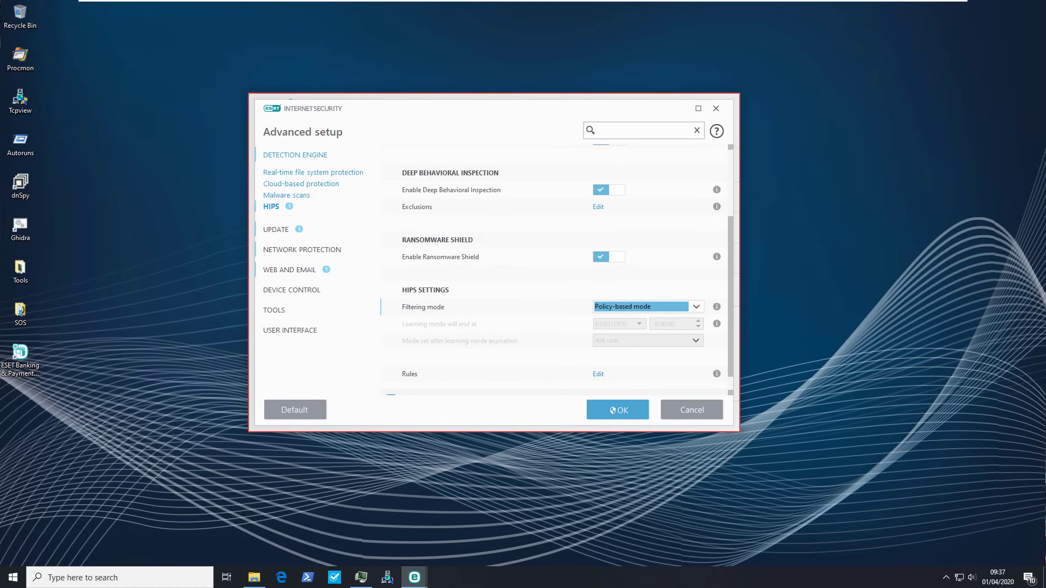
click(598, 373)
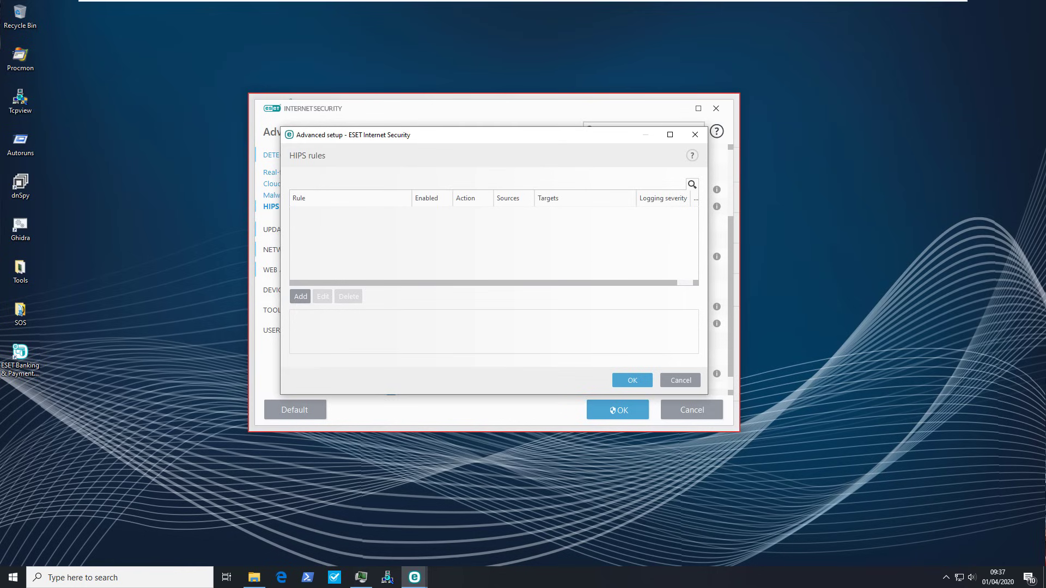
click(681, 380)
Set the HIPS filtering mode back to Smart mode and save, approving the administrator prompt.
click(648, 307)
click(624, 334)
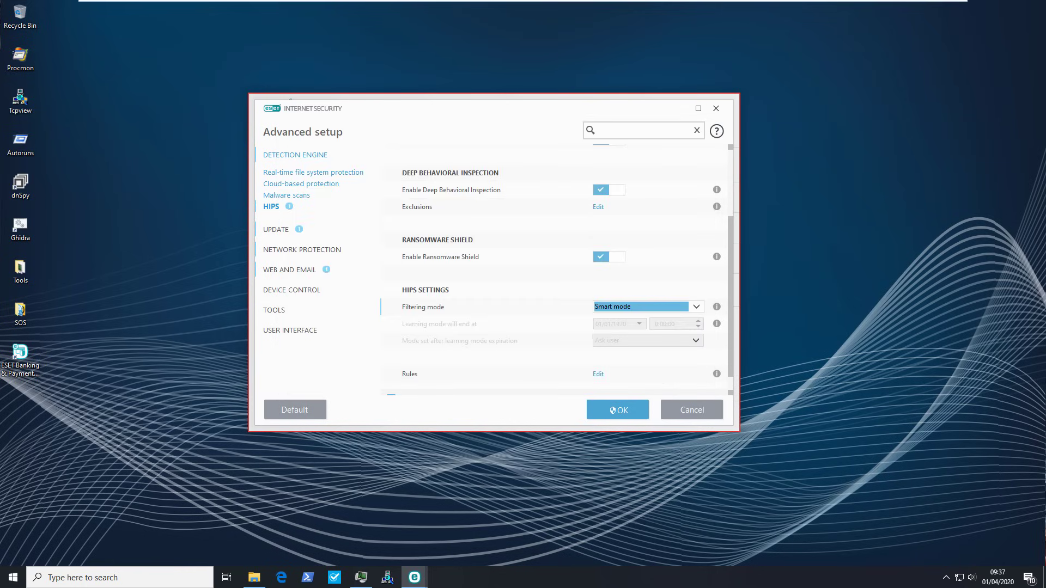
scroll(556, 278, down, 1)
scroll(554, 272, up, 3)
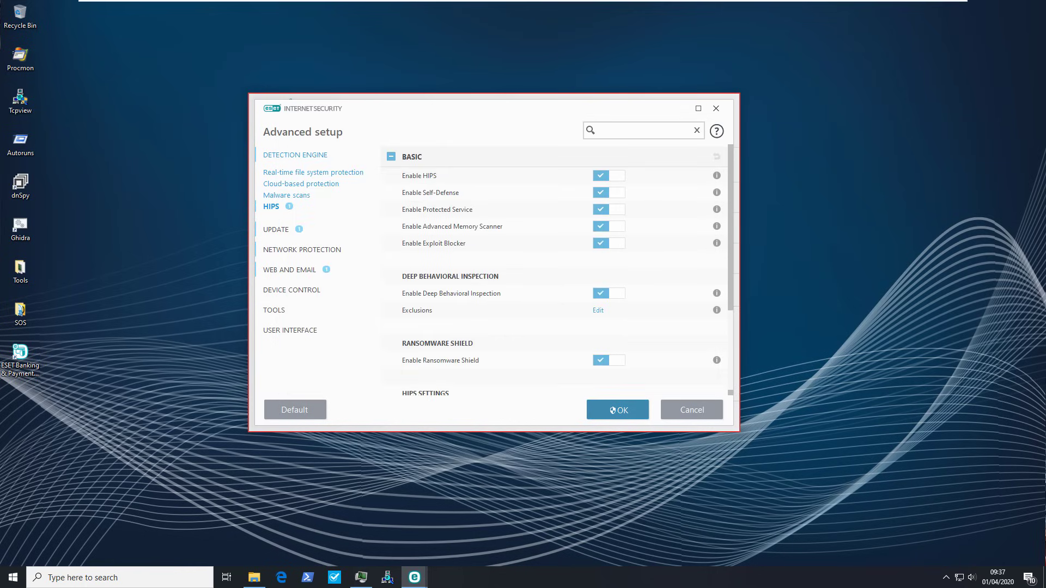
click(618, 410)
click(467, 364)
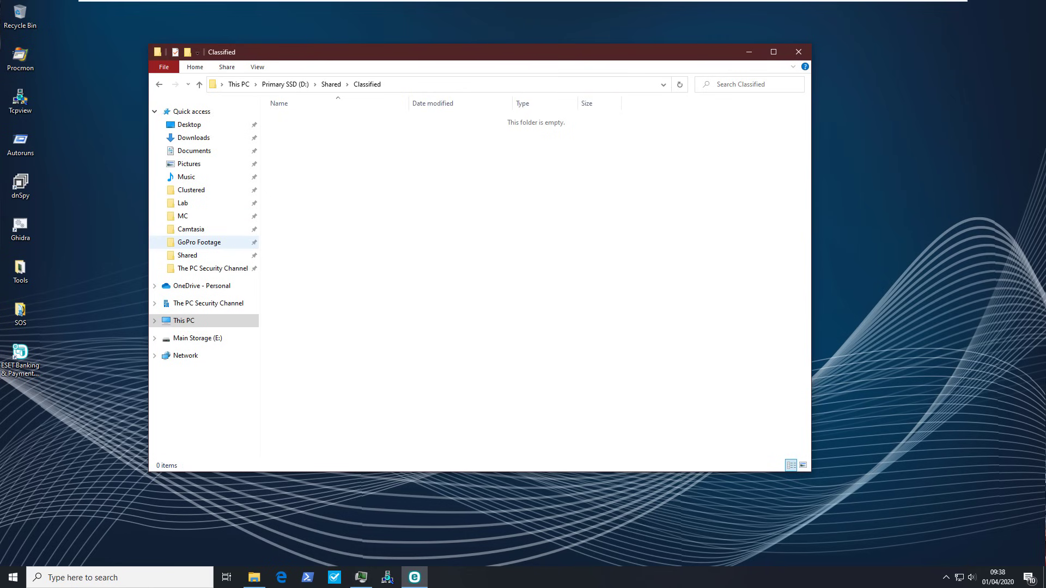
Copy all 56 samples from Lab\Ransomware into the Classified folder, then minimize Explorer.
click(183, 202)
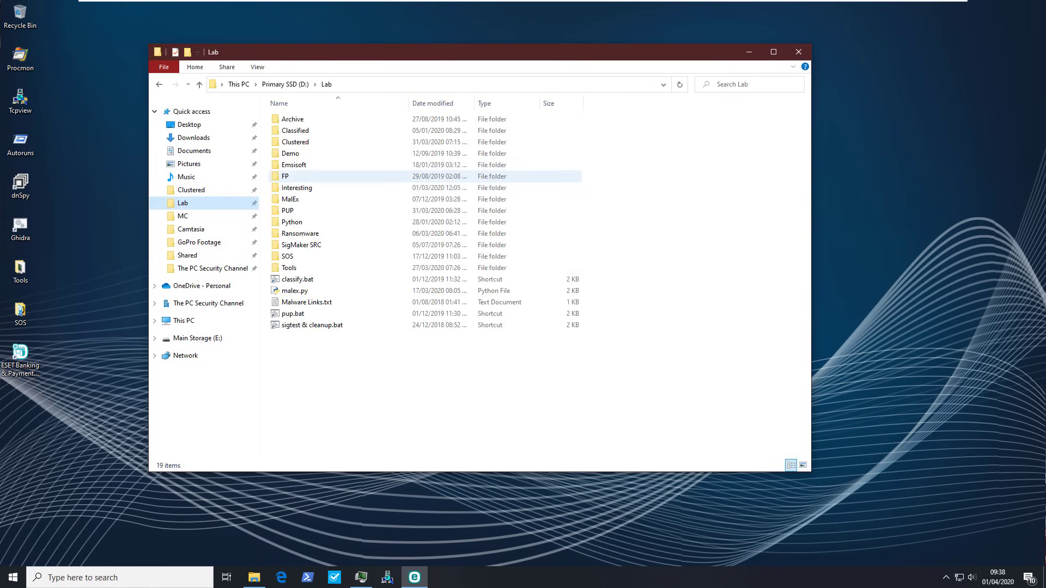
double_click(370, 233)
key(ctrl+a)
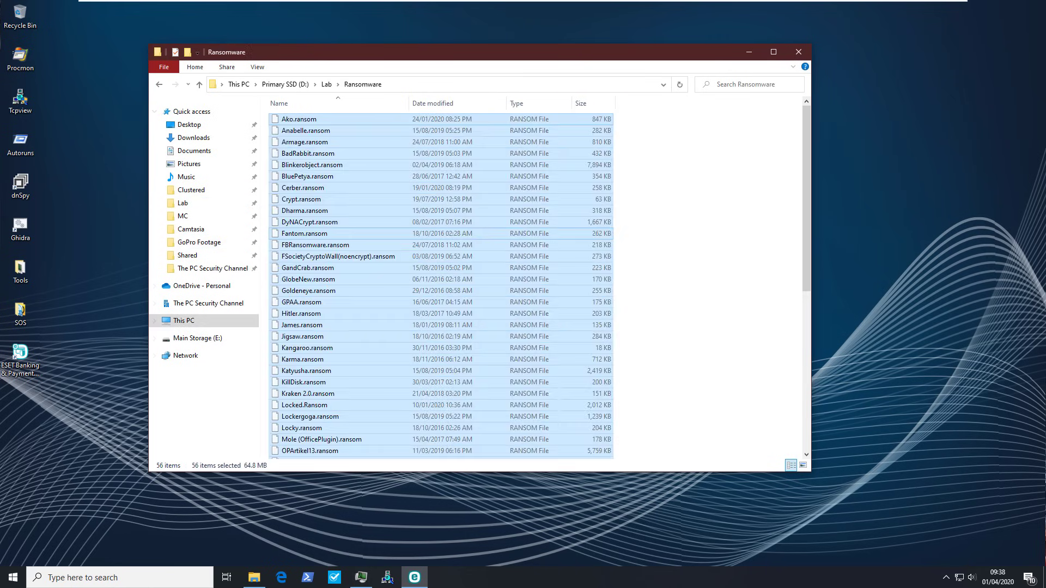
key(alt+Left)
key(alt+Left)
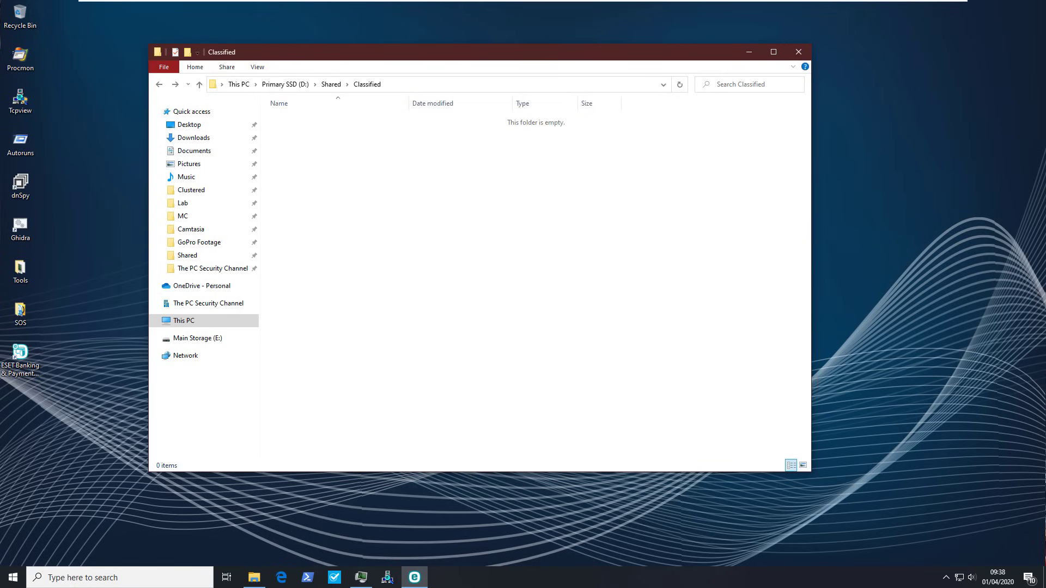
key(ctrl+v)
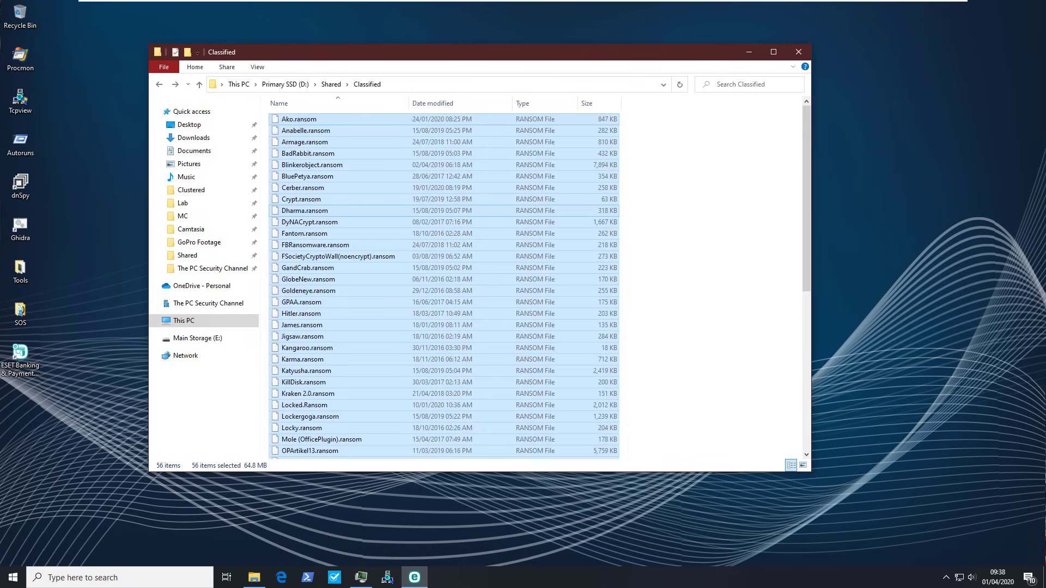
click(749, 52)
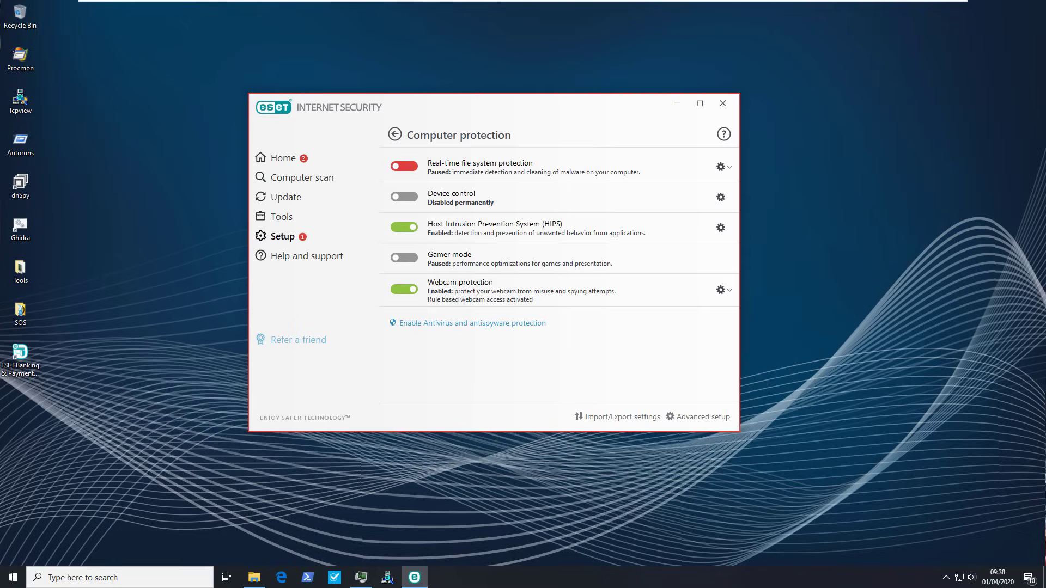
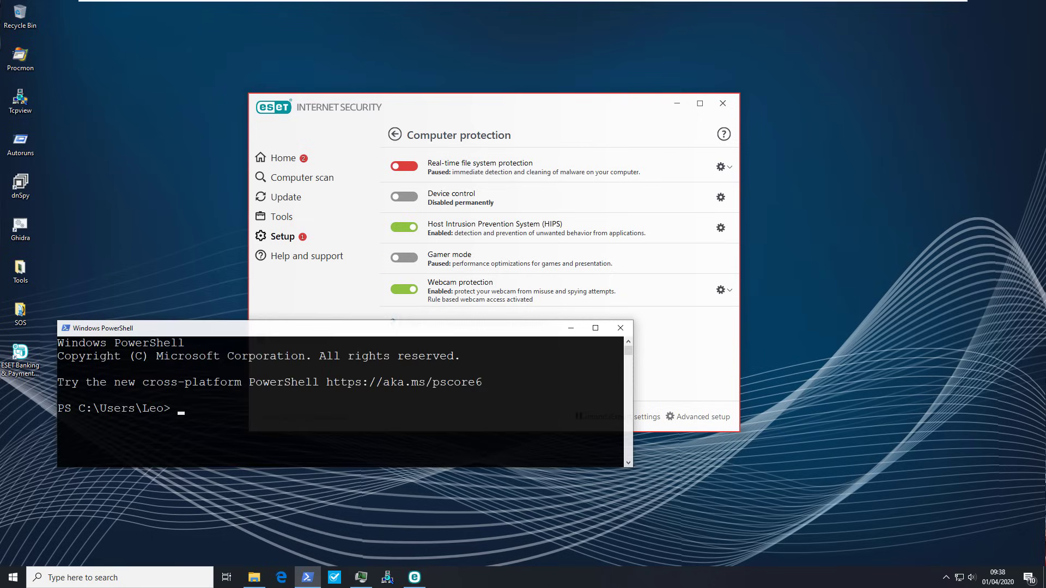
Change directory to Z:/Shared and try python malex.py, which reports 'No such file or directory'.
text(Z;)
text(Share)
key(BackSpace)
key(BackSpace)
key(BackSpace)
key(BackSpace)
key(BackSpace)
text(/Sharedcd)
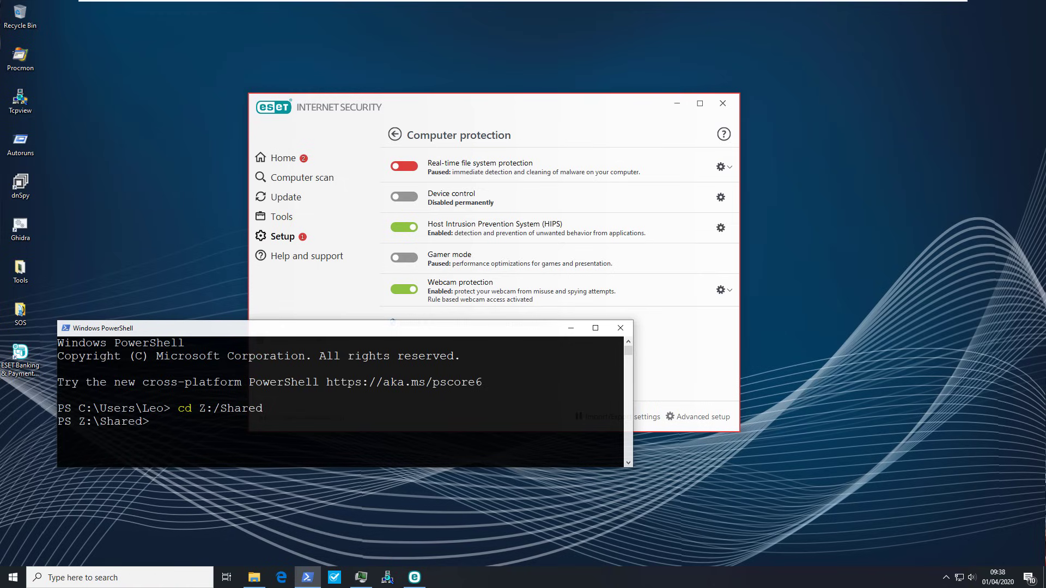
Run python malex.py in Z:\Shared, which fails because the script is missing.
text(python male)
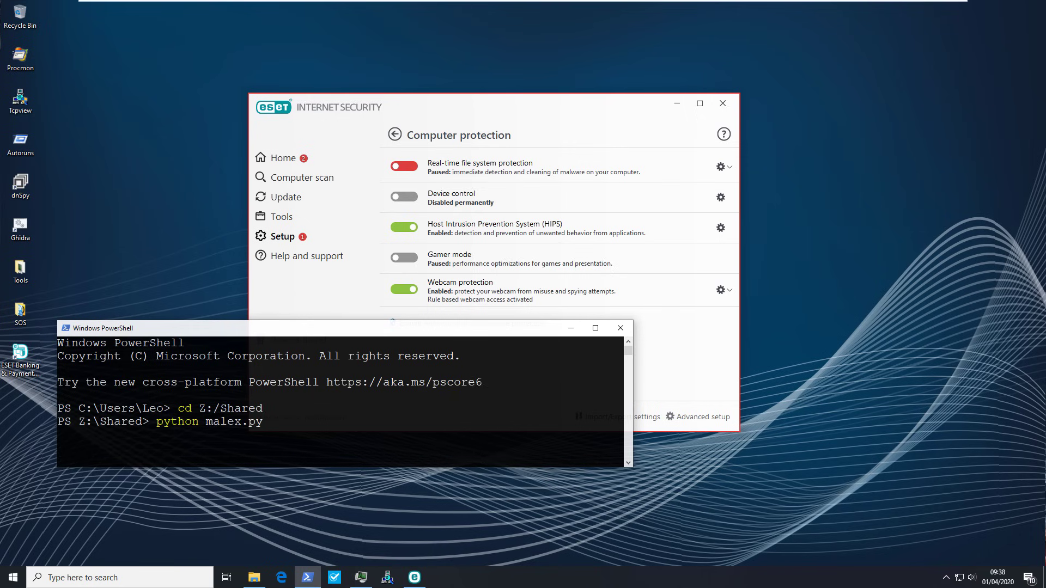
Run python malex.py in Z:\Shared, which fails because the script is missing.
text(x.py)
key(Return)
key(Up)
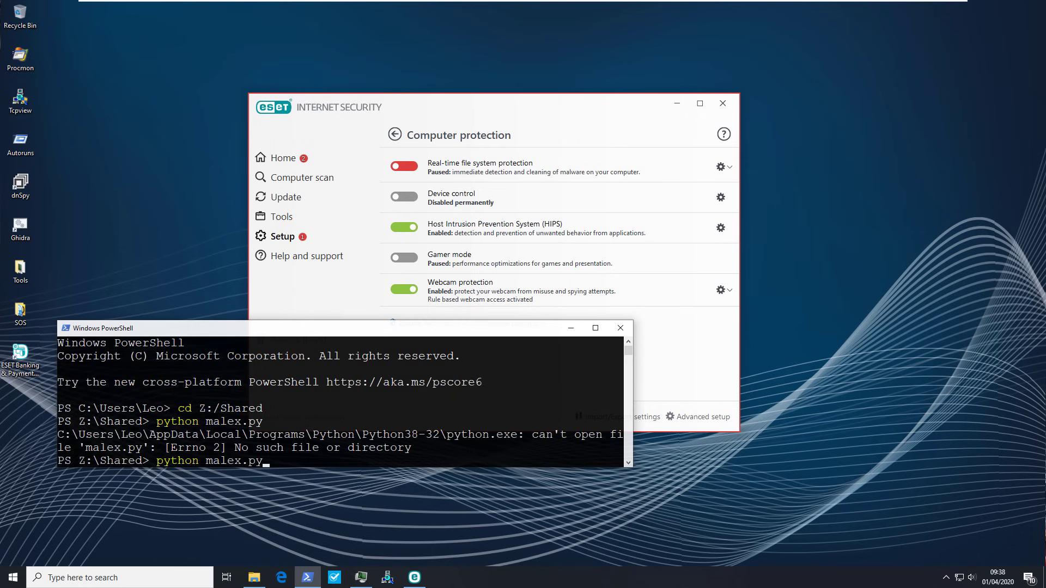
Copy malex.py from the Lab folder into Shared in the file browser, then close it.
key(alt+Tab)
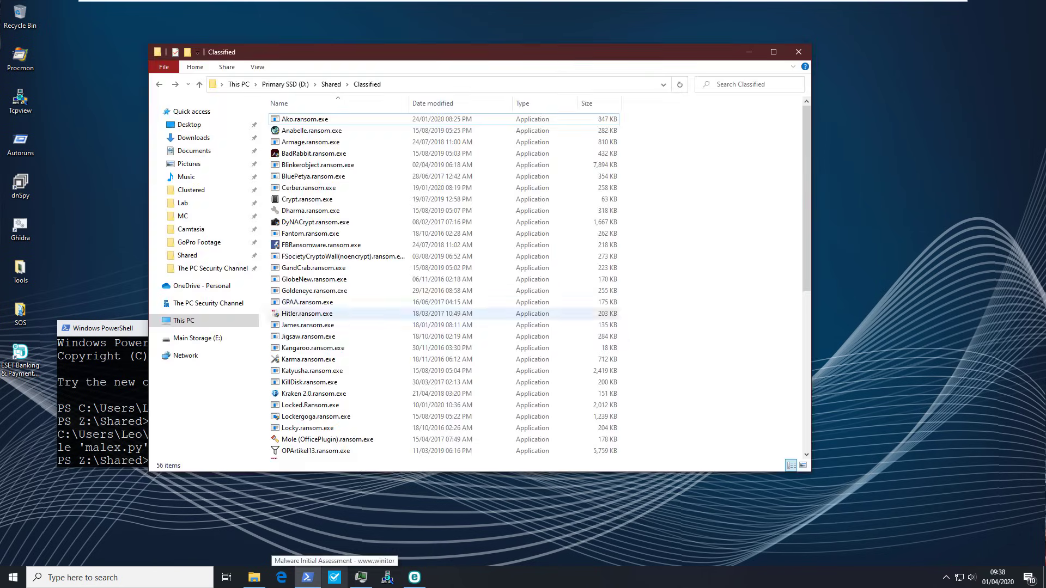
key(alt+Left)
key(alt+Up)
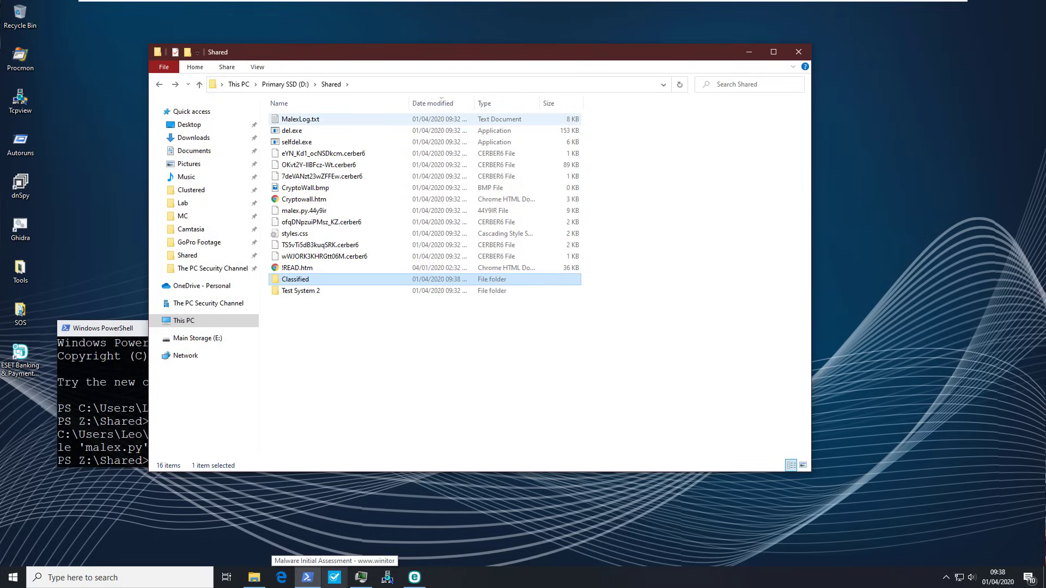
key(alt+Left)
key(alt+Left)
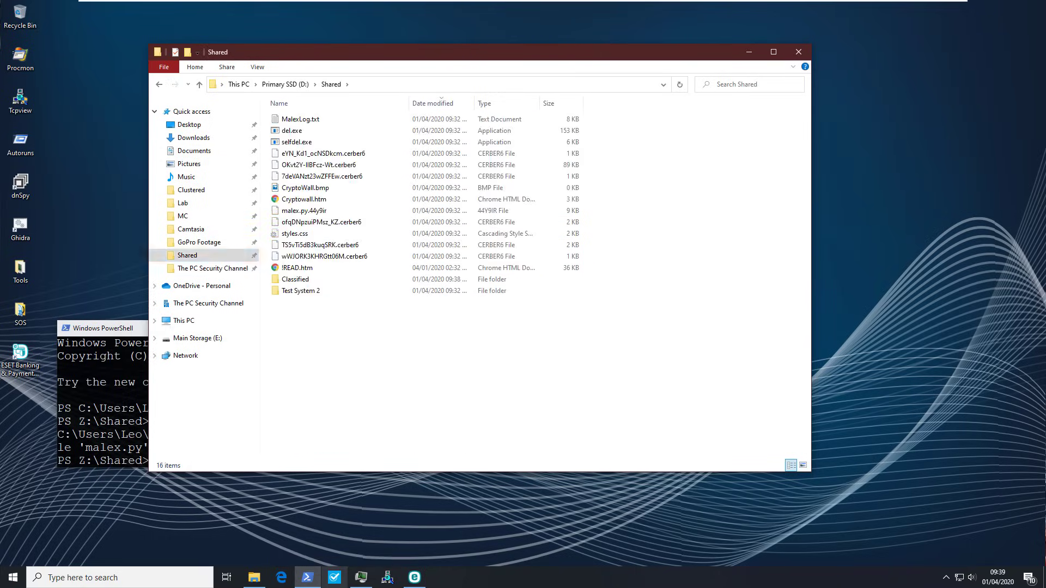
key(ctrl+v)
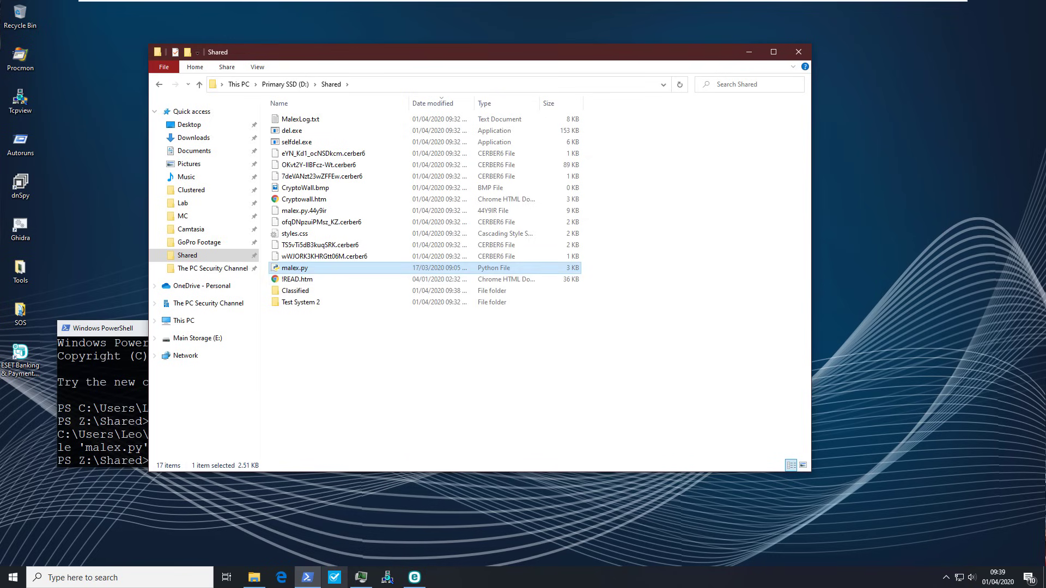
click(798, 52)
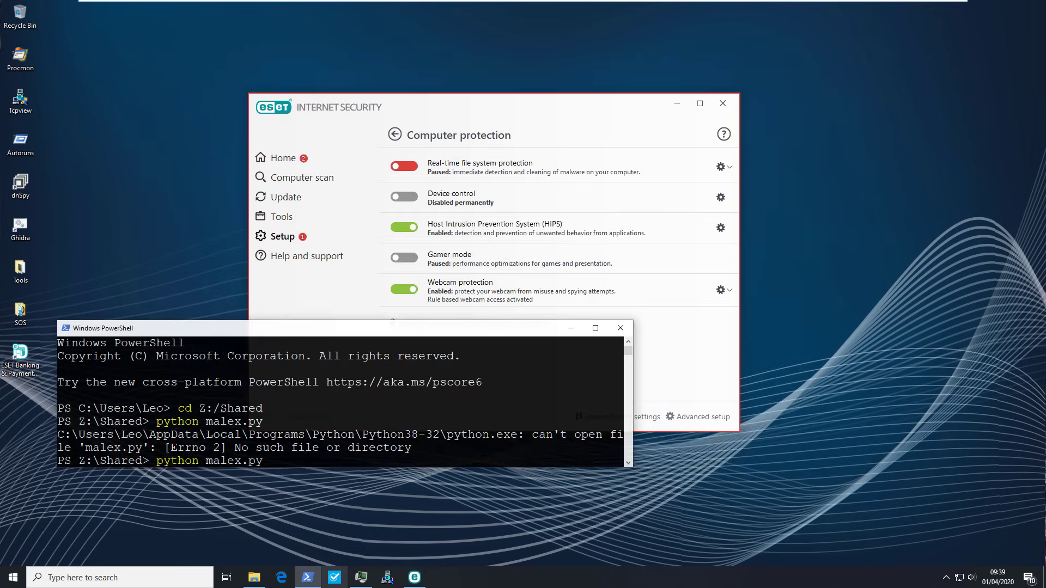
Rerun python malex.py and answer 'yes' to confirm real-time protection is on.
key(Up)
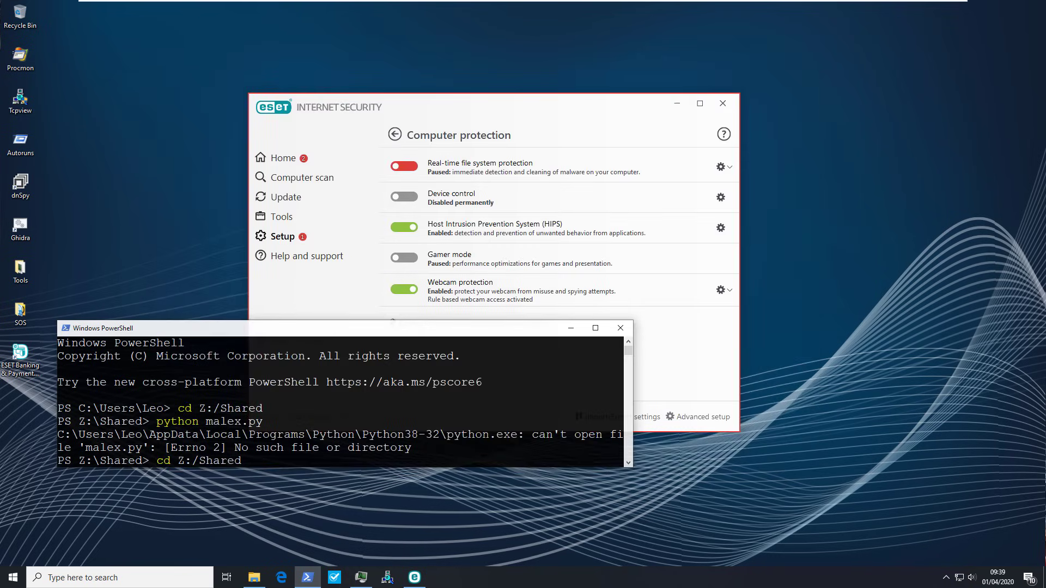
key(Down)
key(Return)
text(yes)
key(Return)
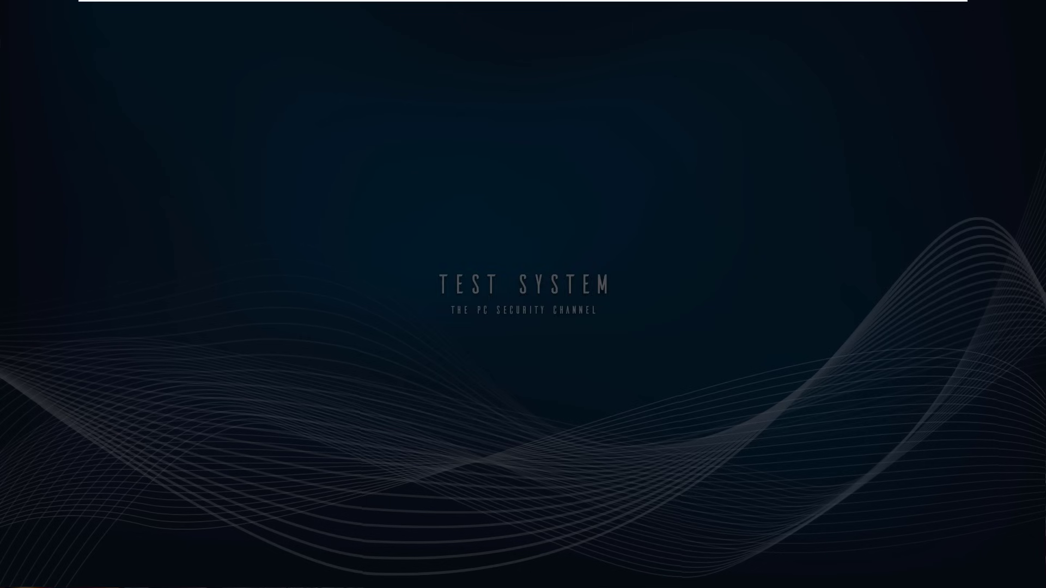
Approve the UAC elevation prompt, then Deny the TCP/IP Arp Command's file modification in ESET.
click(467, 365)
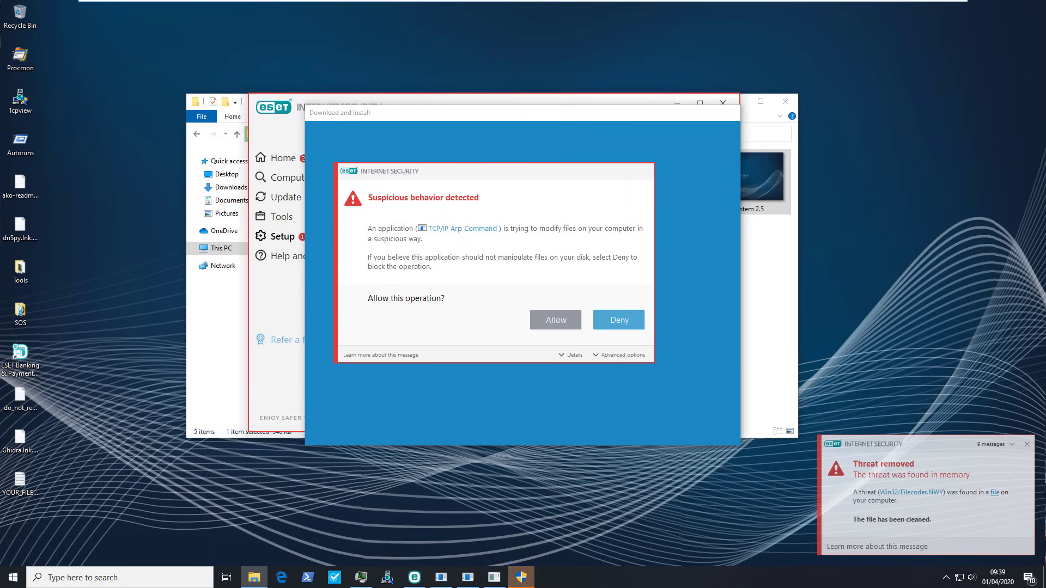
click(619, 320)
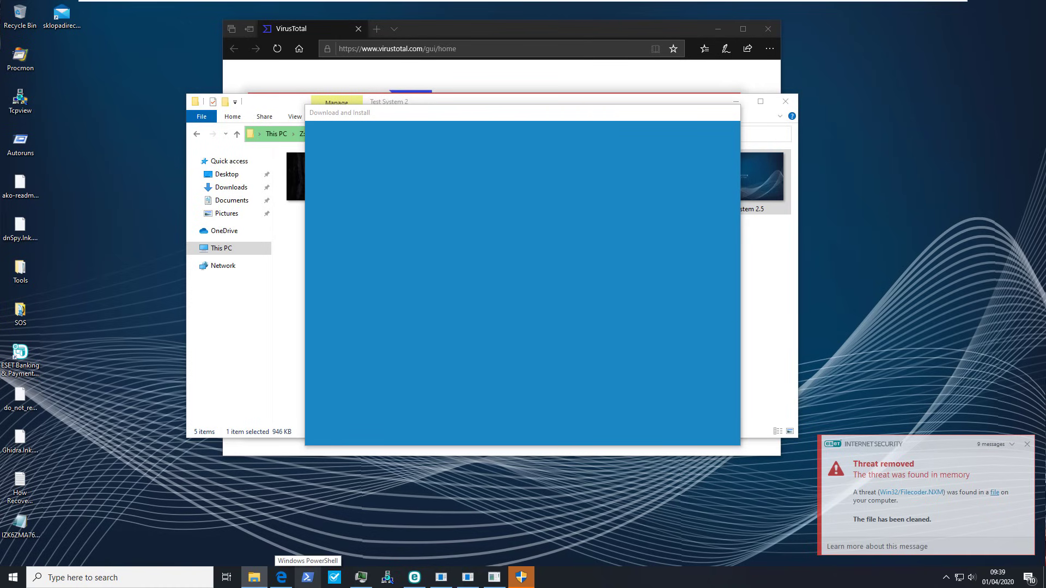
key(super+e)
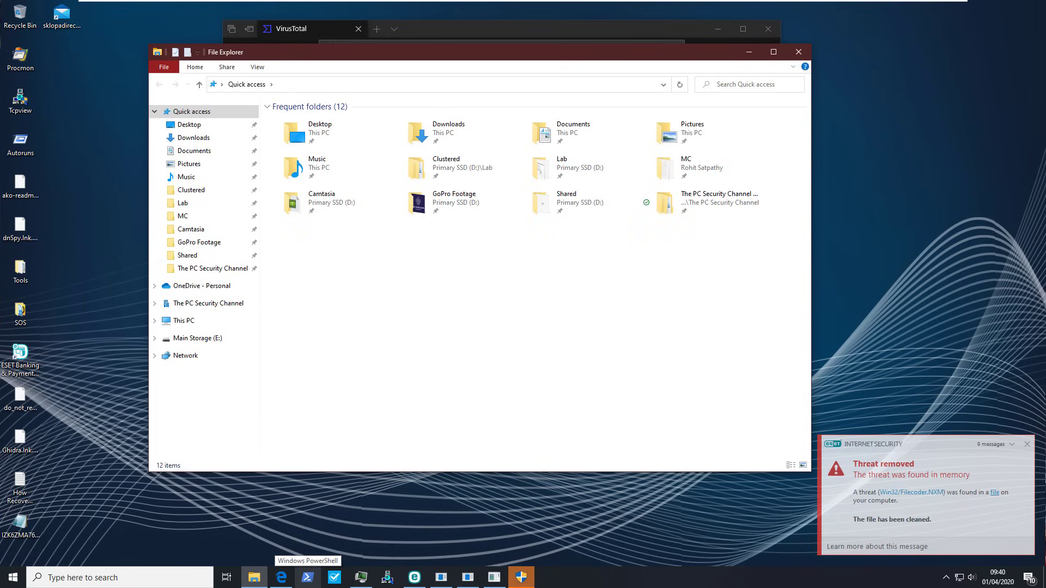
click(749, 52)
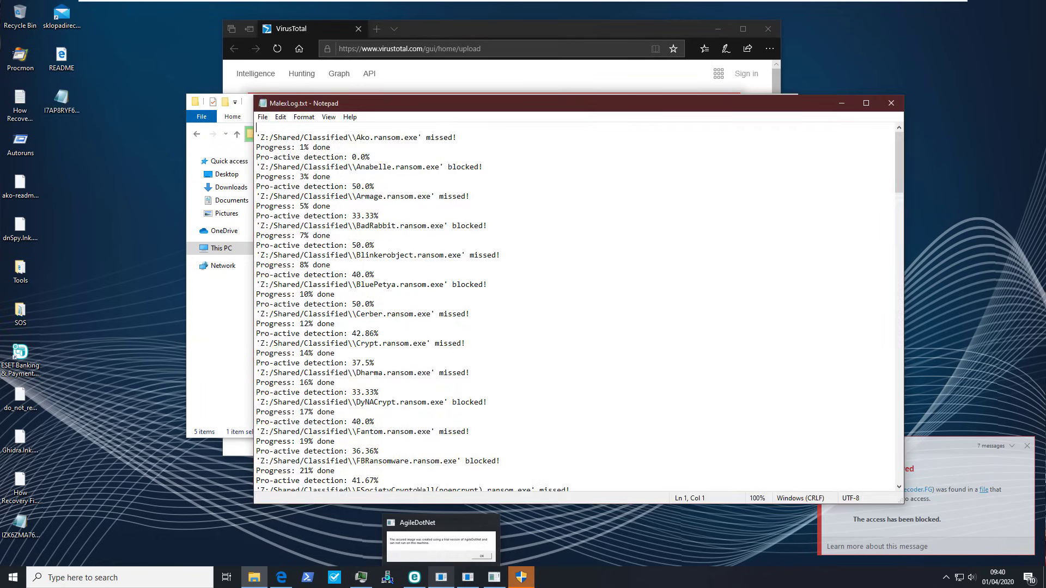
scroll(575, 307, down, 20)
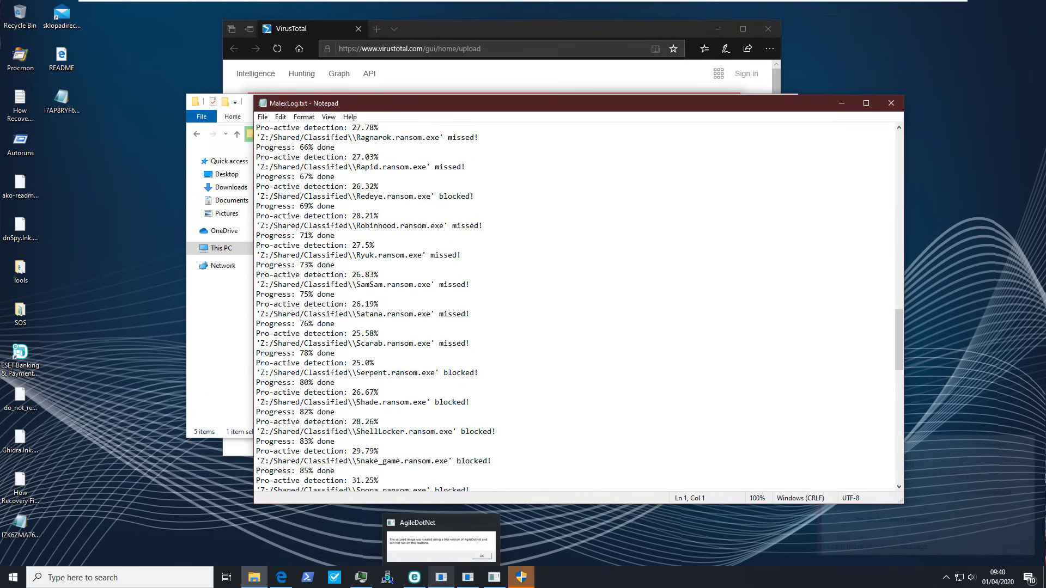
scroll(575, 305, down, 14)
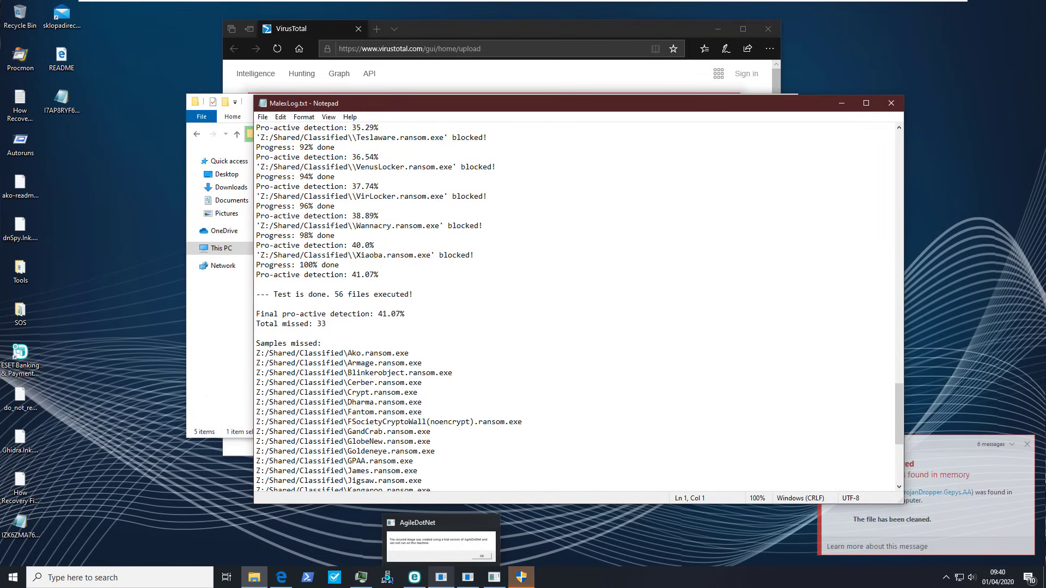
scroll(575, 305, down, 3)
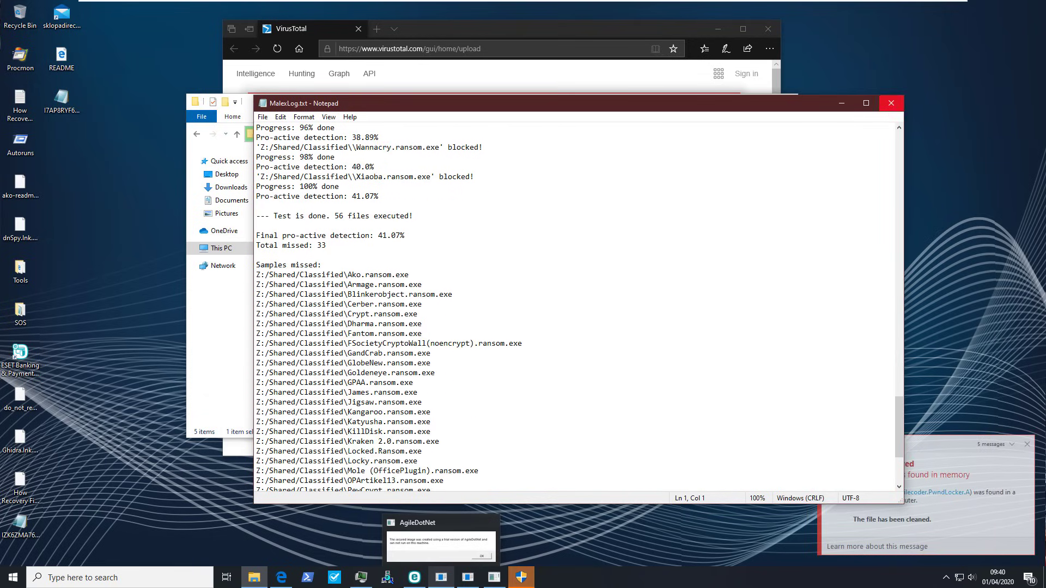
click(891, 103)
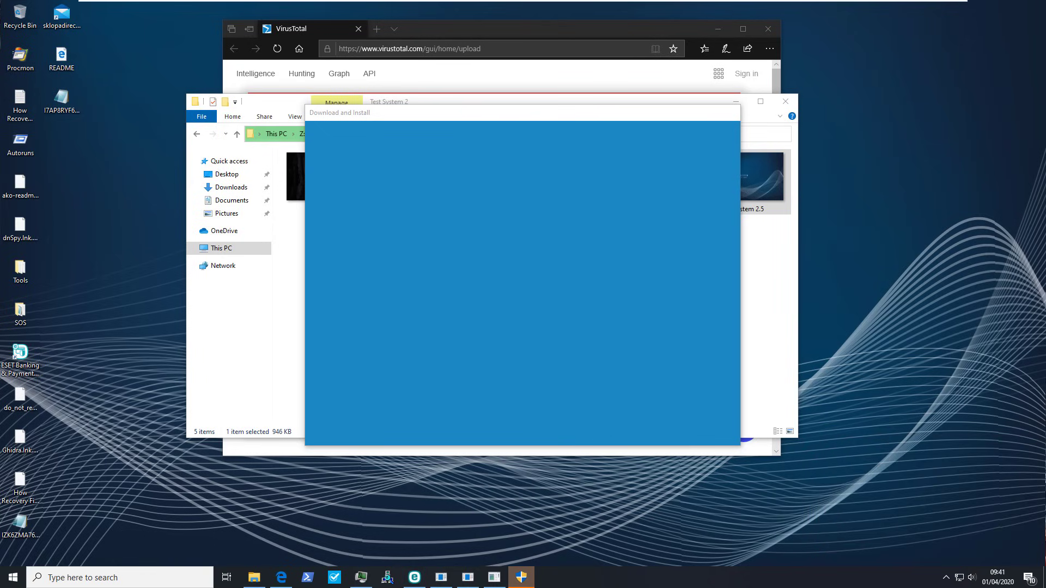
Try restarting the guest Windows via Start > Power > Restart.
click(776, 452)
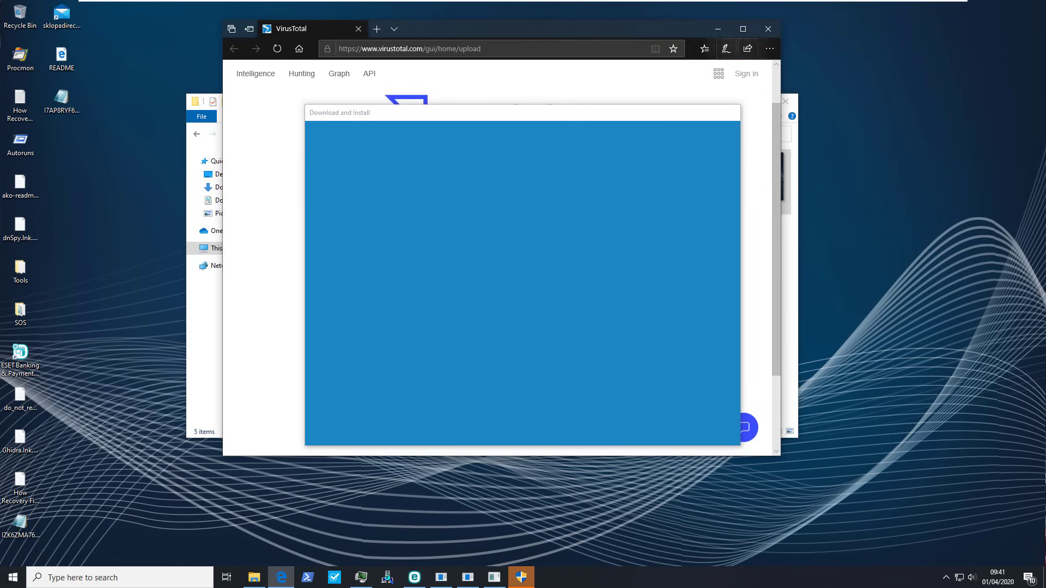
key(alt+Tab)
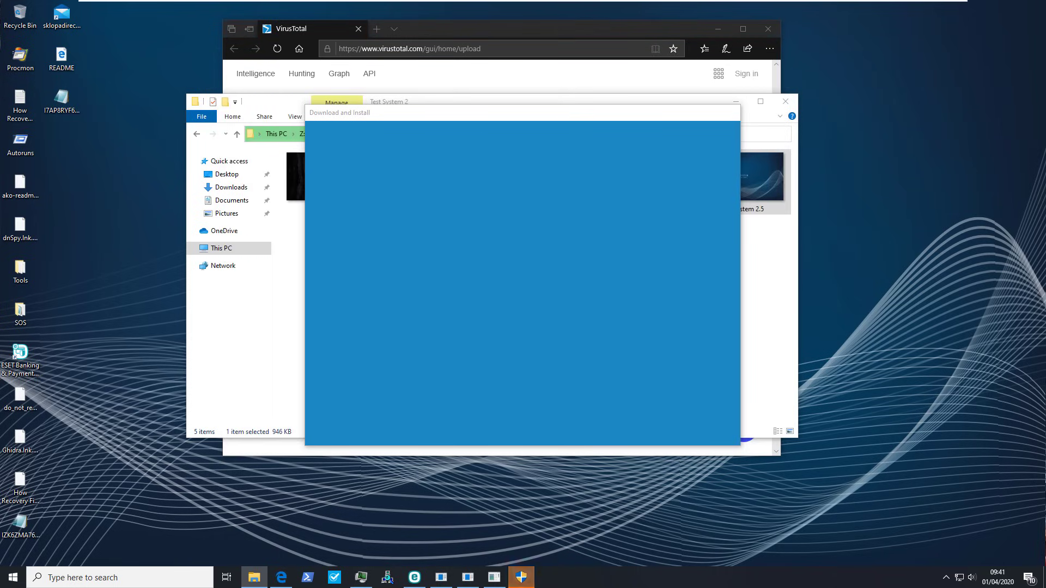
click(13, 578)
click(14, 554)
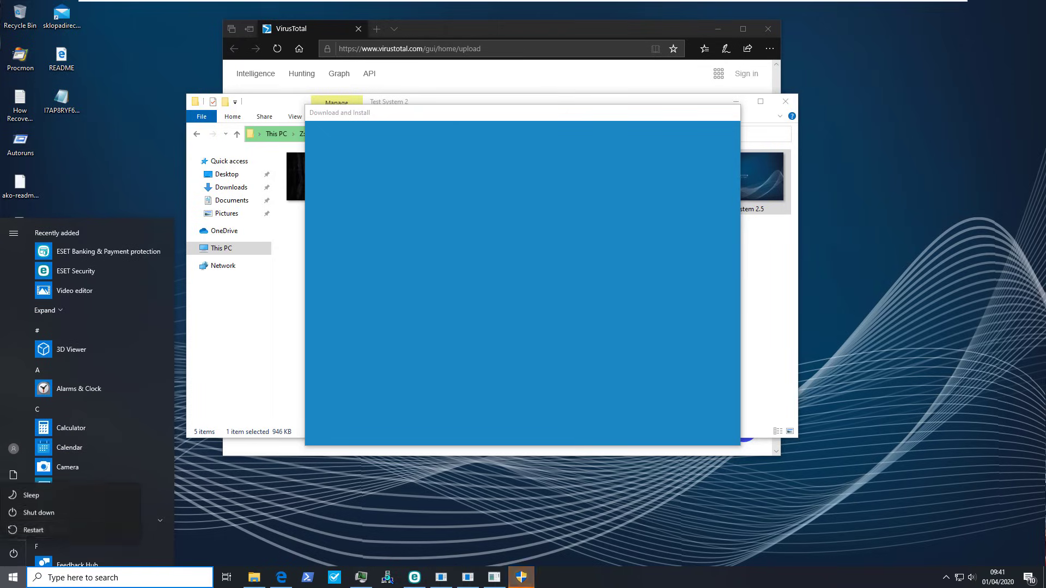
click(33, 530)
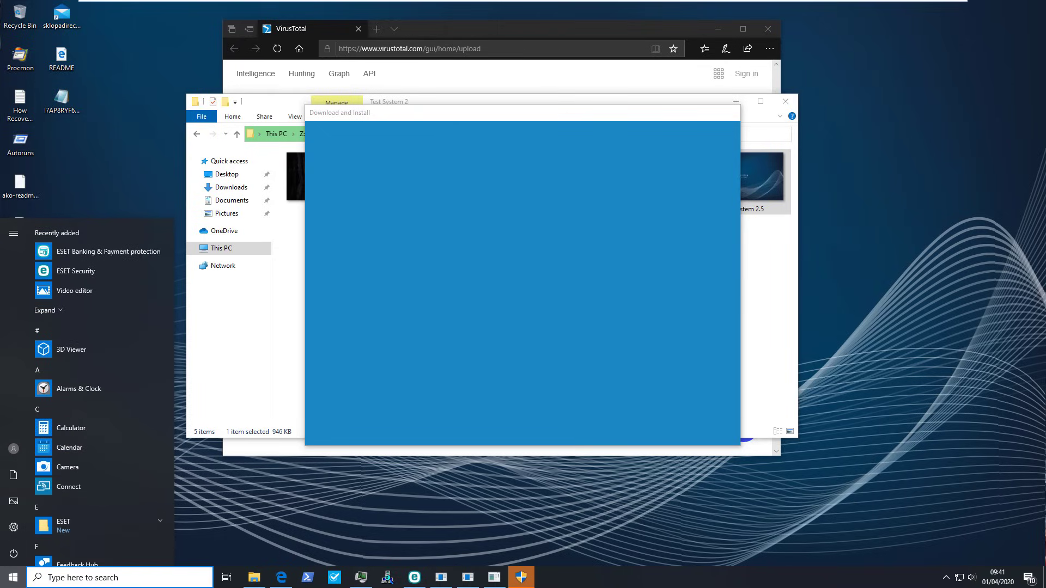
click(14, 553)
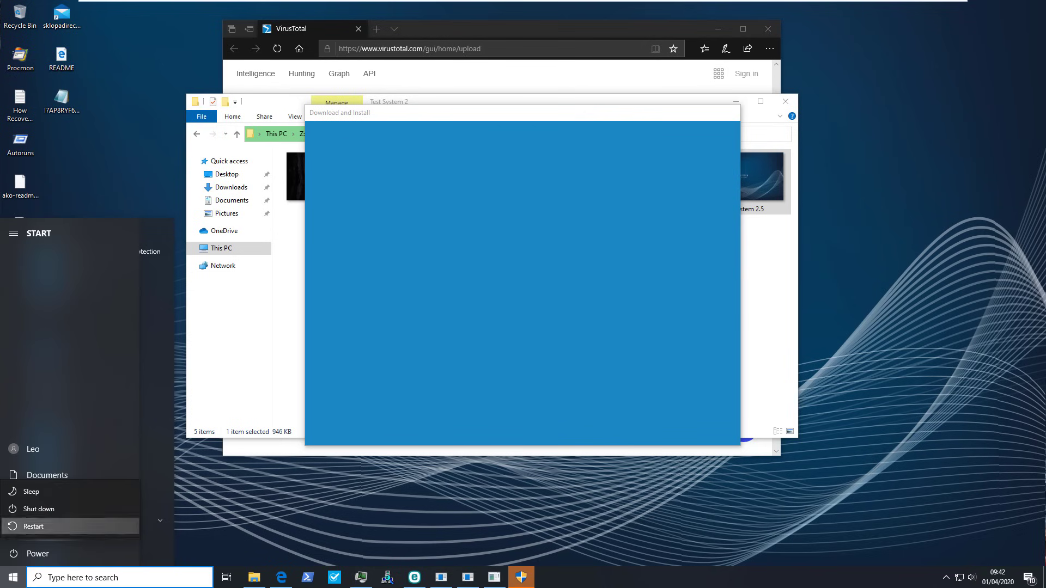
click(33, 527)
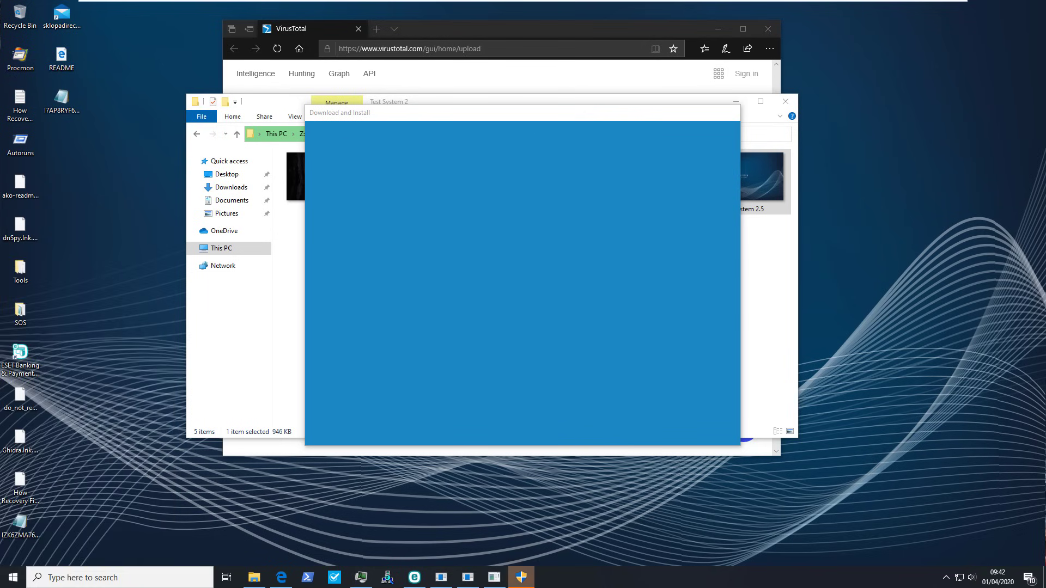
Reset the Windows 10 x64 virtual machine from VMware's power dropdown.
mouse_move(300, 1)
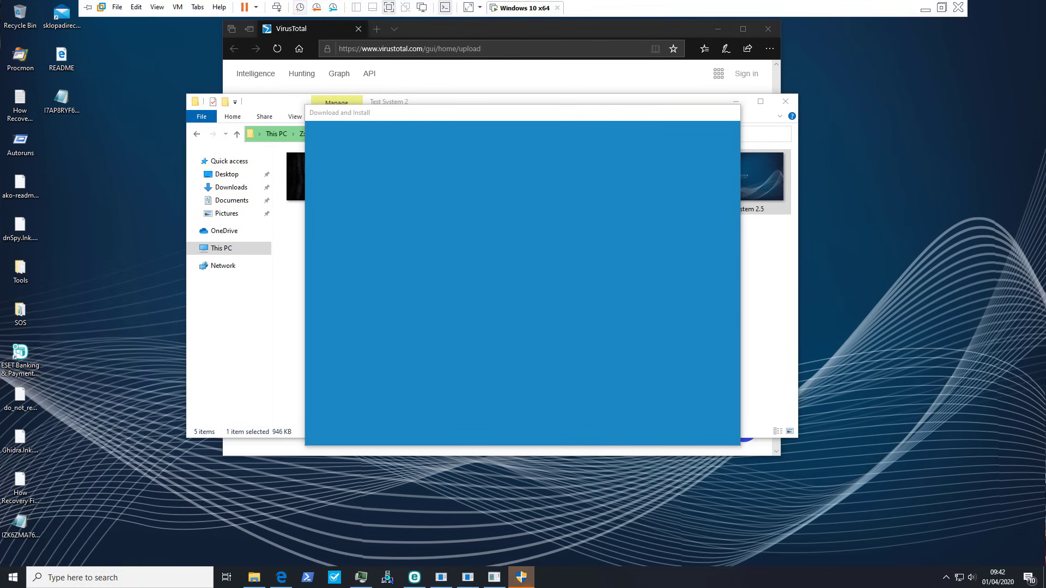
click(256, 7)
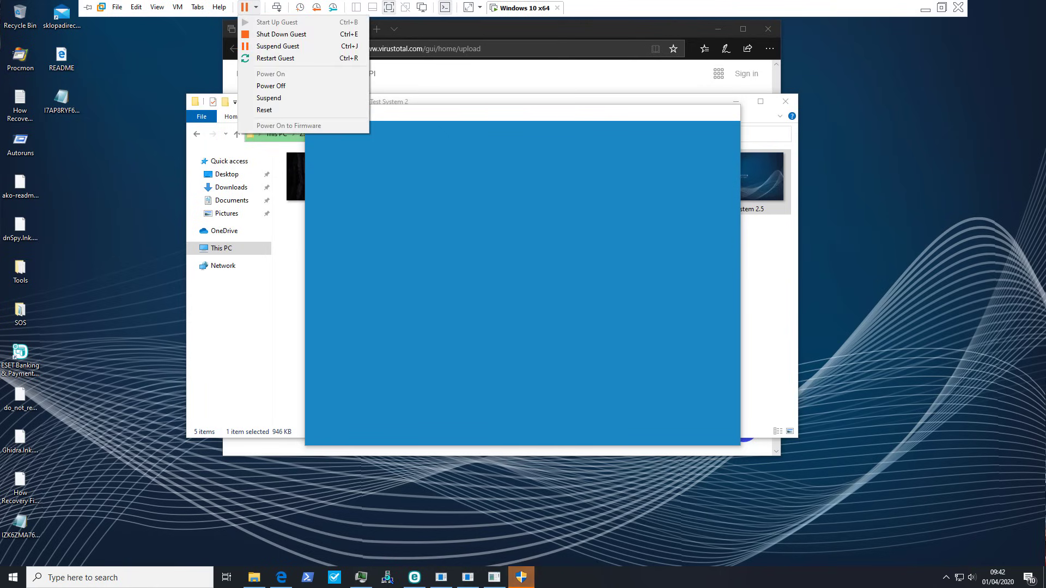
click(264, 109)
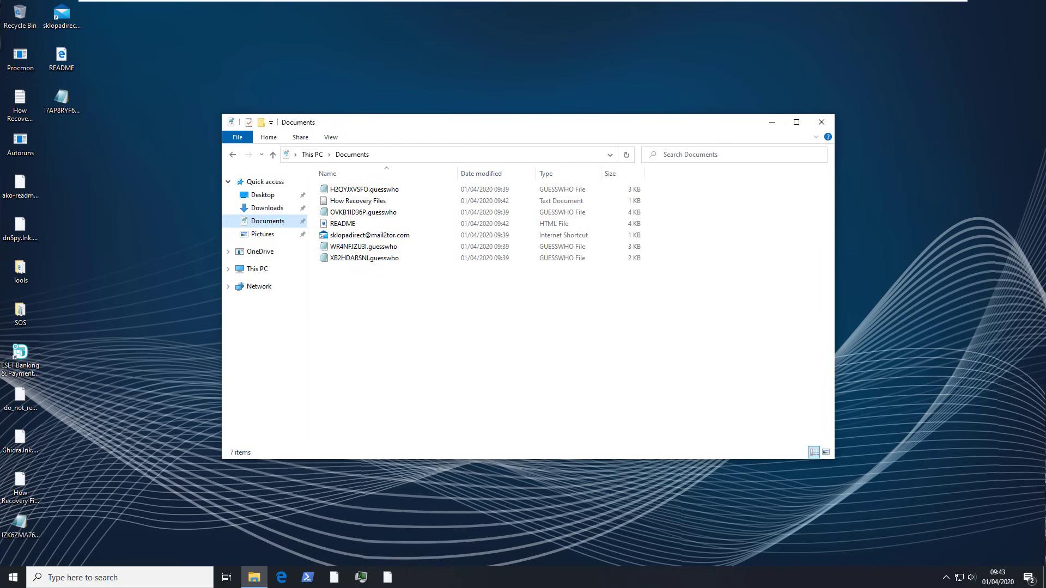
Inspect the encrypted Documents and Pictures folders, select pc_security_blue, and close the garbled recovery note.
click(578, 400)
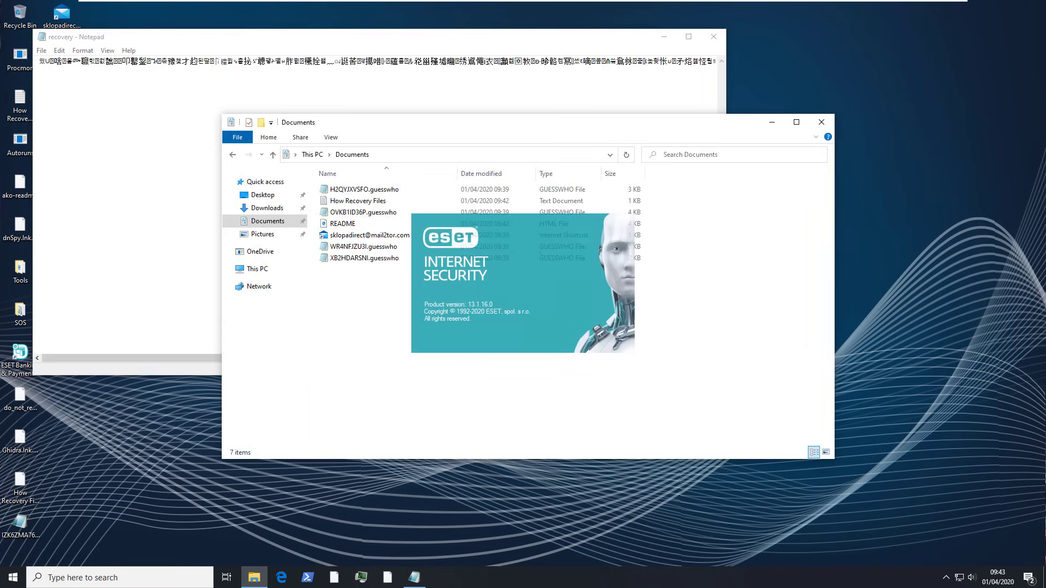
click(262, 234)
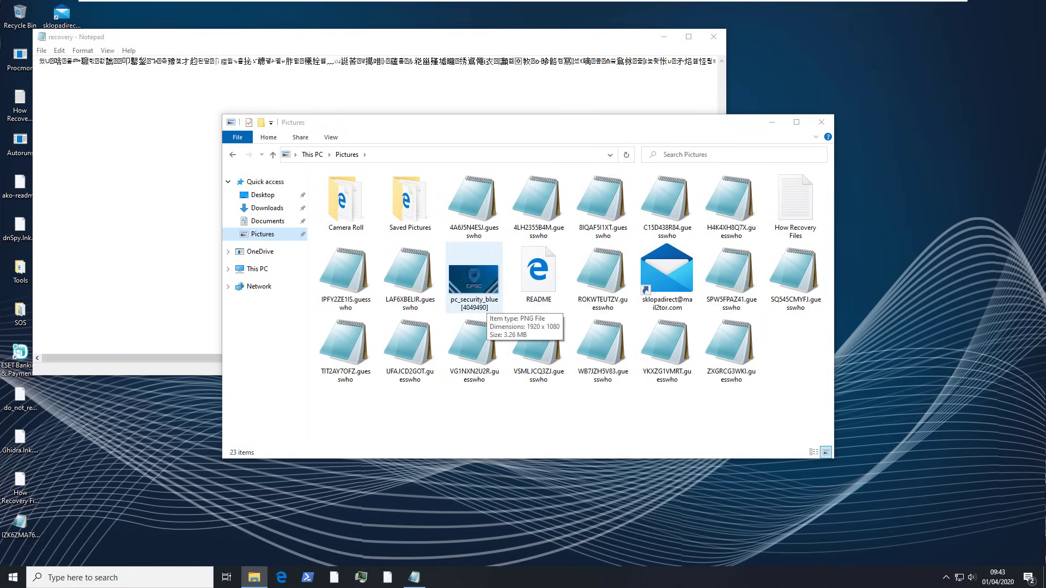
click(477, 289)
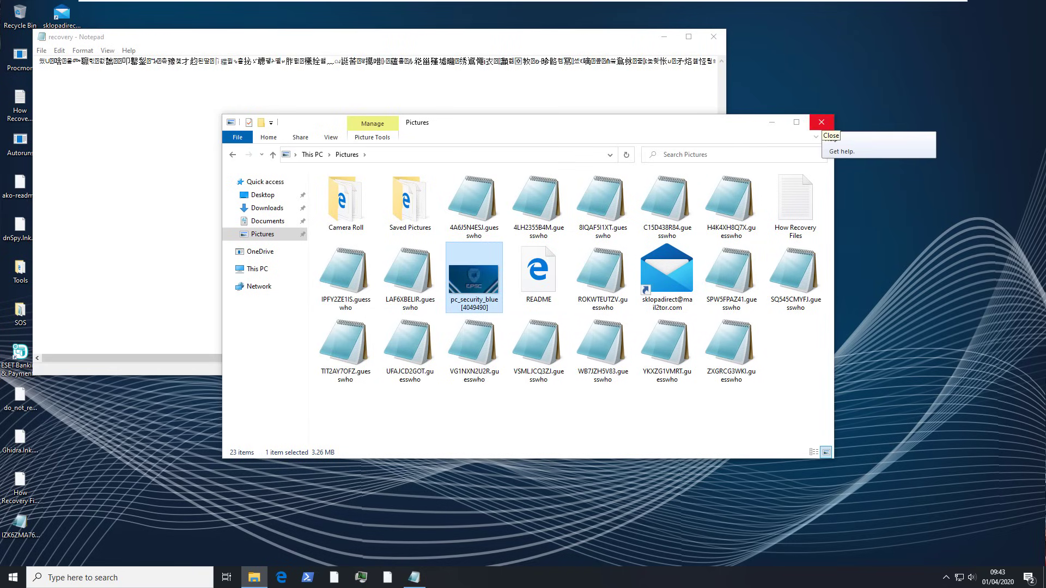
click(714, 36)
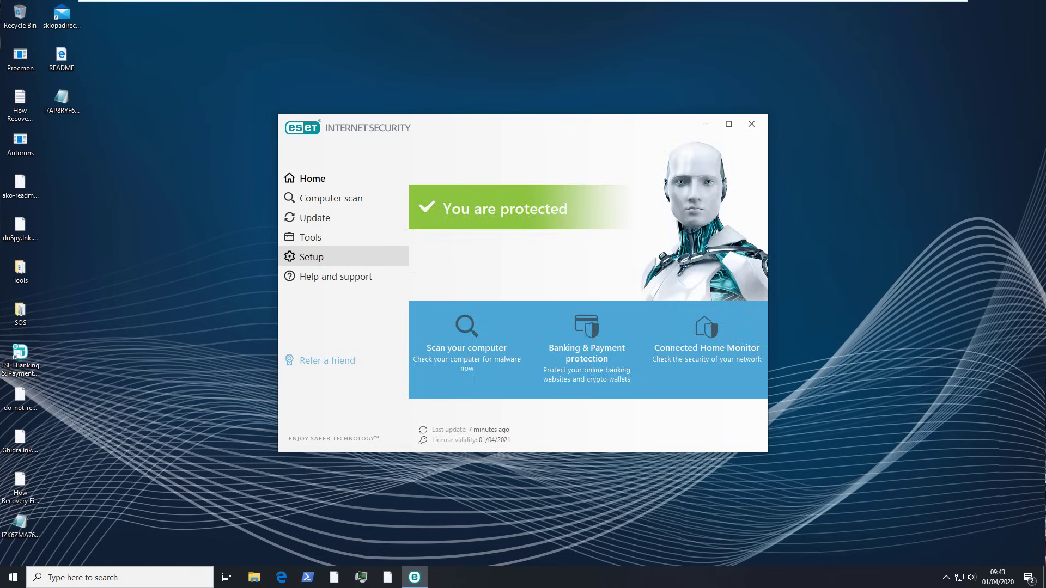
In Setup > Computer protection > HIPS advanced settings, set the filtering mode to Policy-based.
click(312, 256)
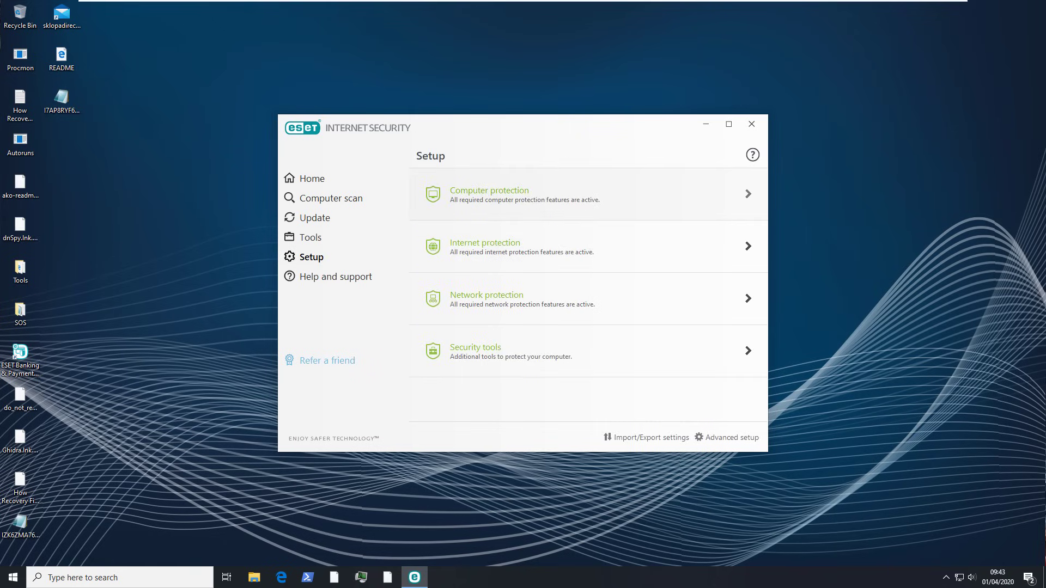
click(746, 192)
click(750, 248)
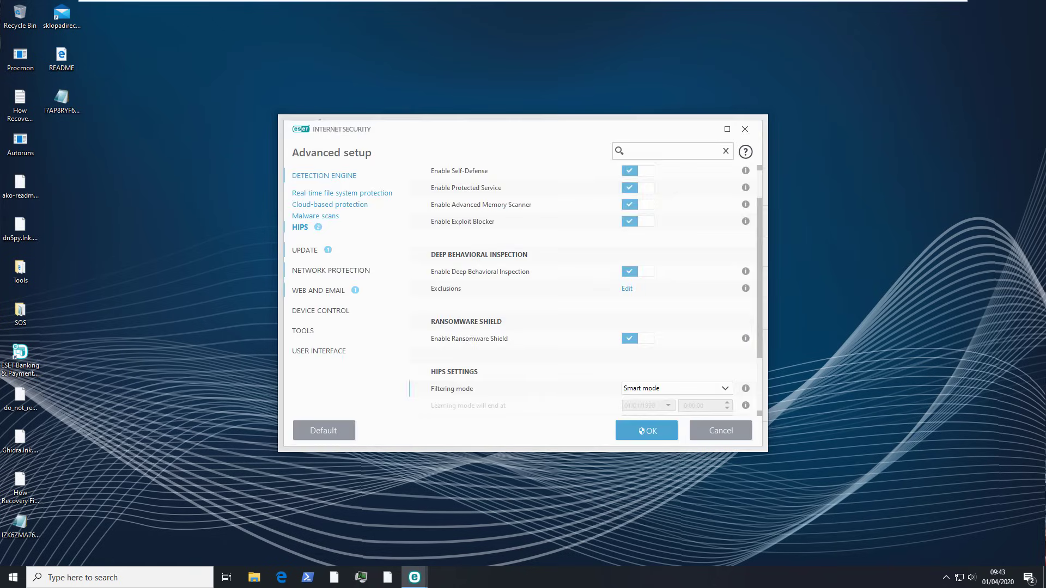
click(677, 307)
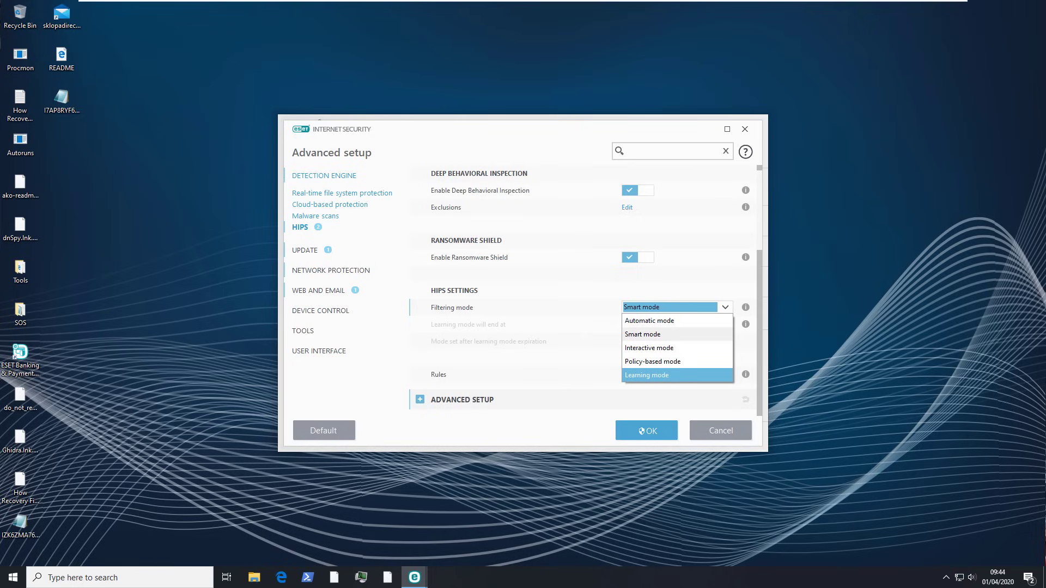
key(Up)
key(Up)
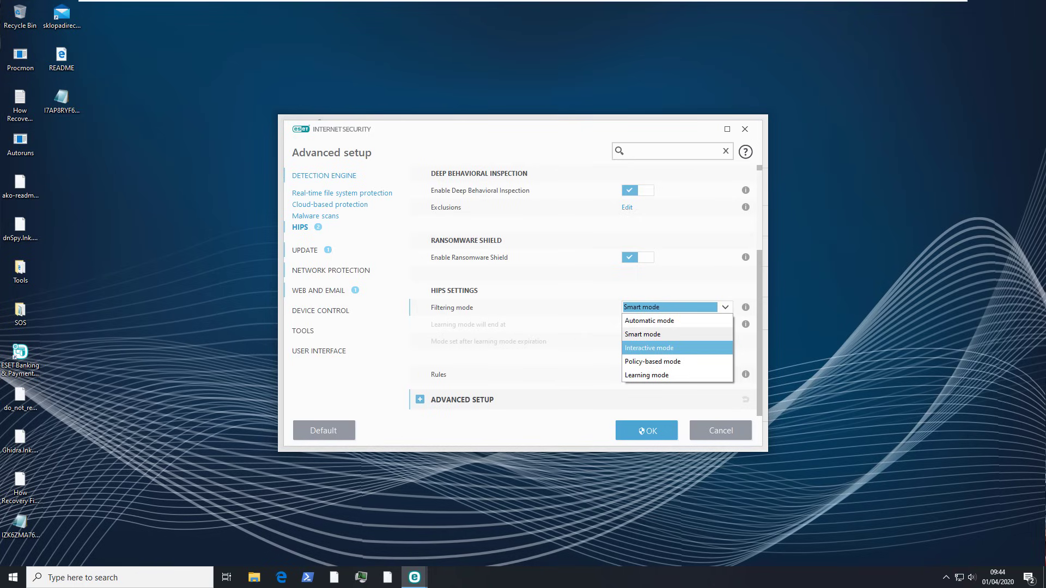
key(Down)
key(Return)
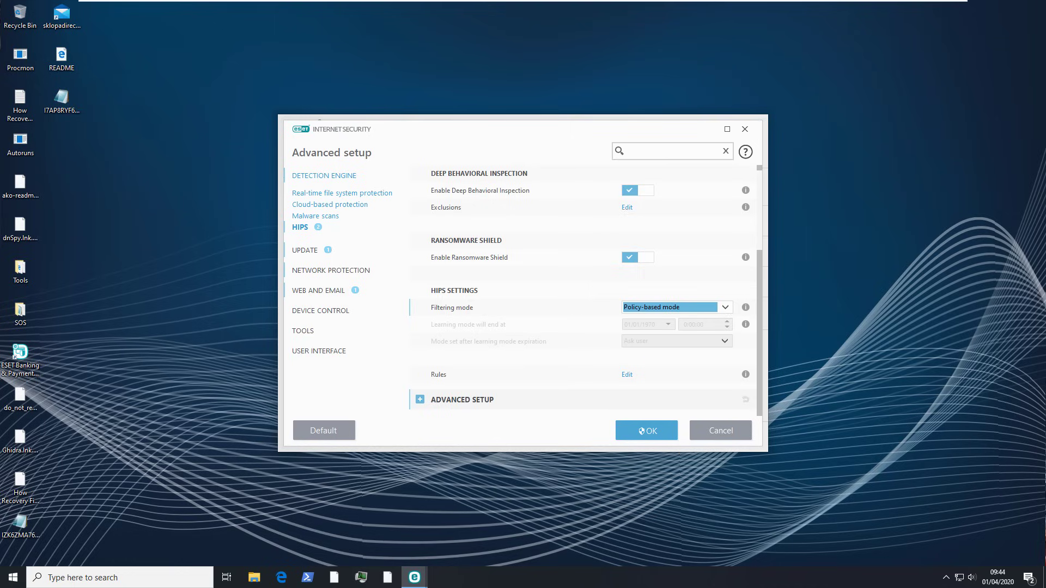
View the empty HIPS rules list, then cancel and discard the advanced setup changes.
key(Tab)
key(Return)
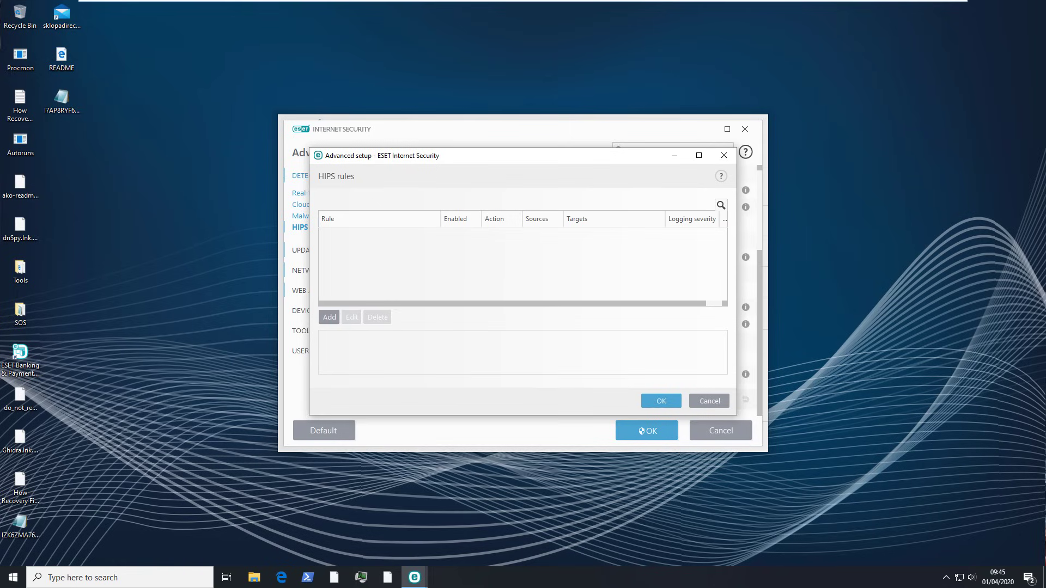
click(709, 400)
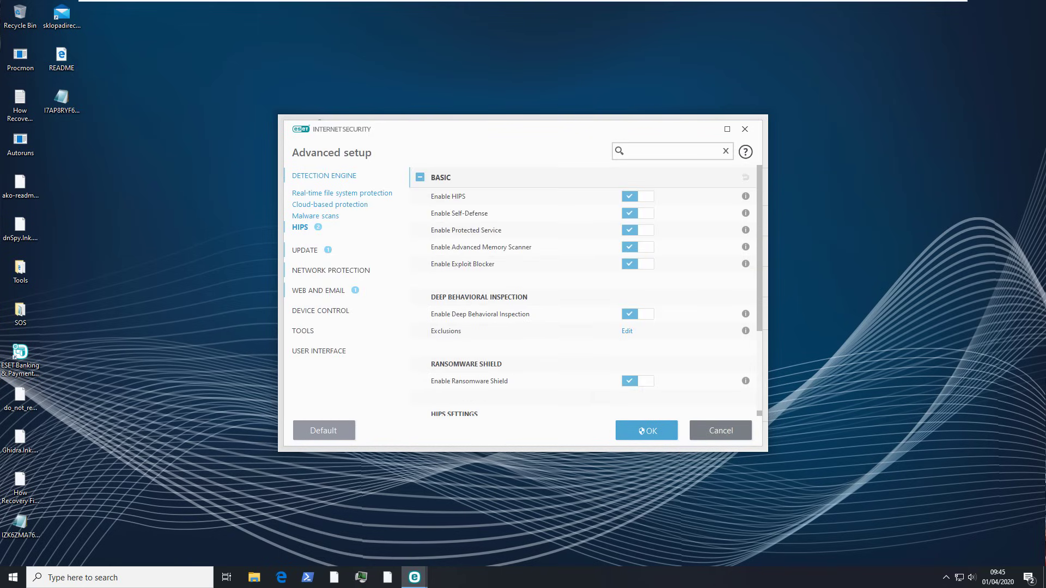
click(721, 430)
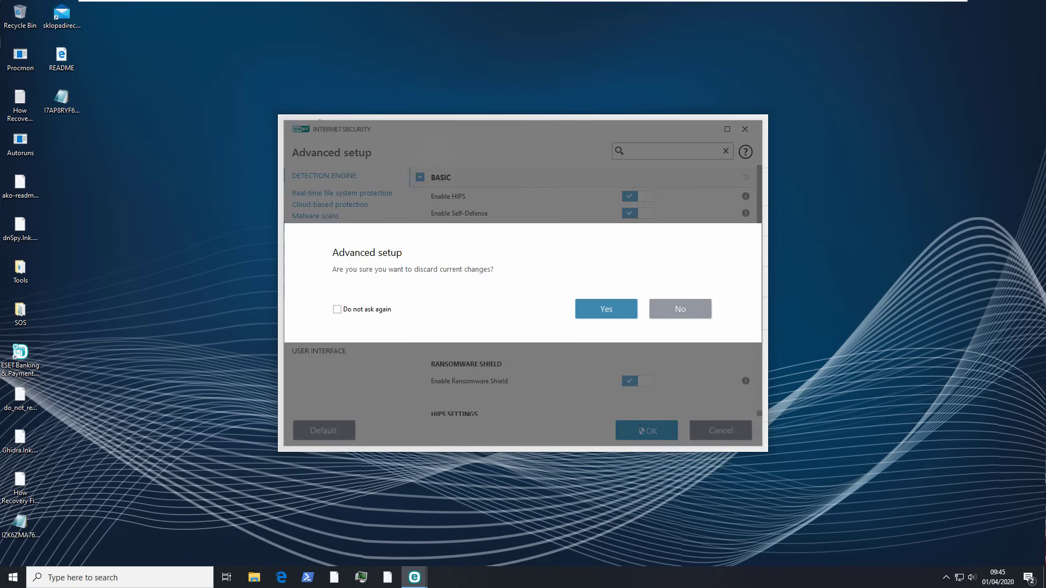
key(Return)
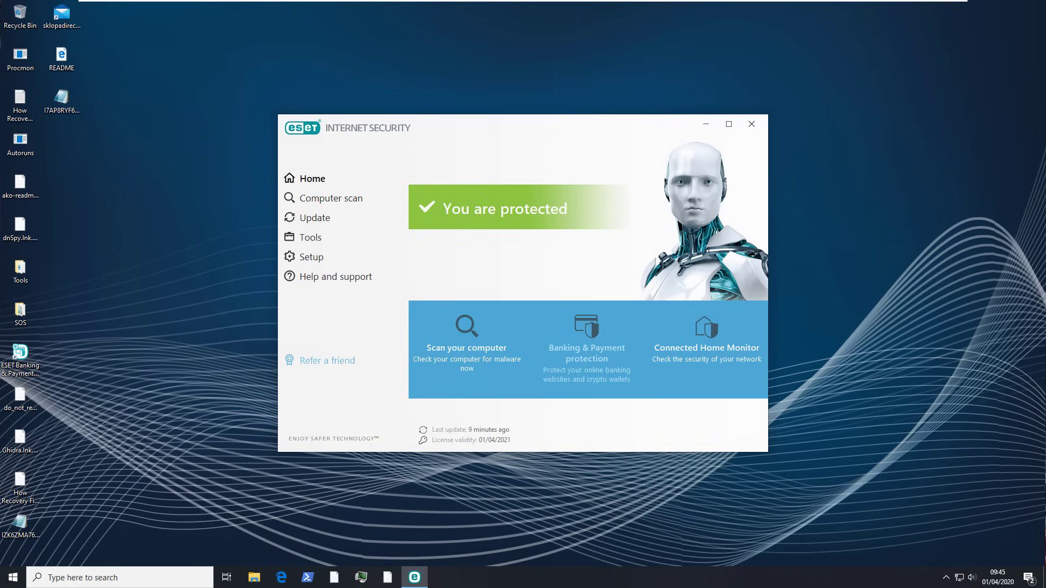